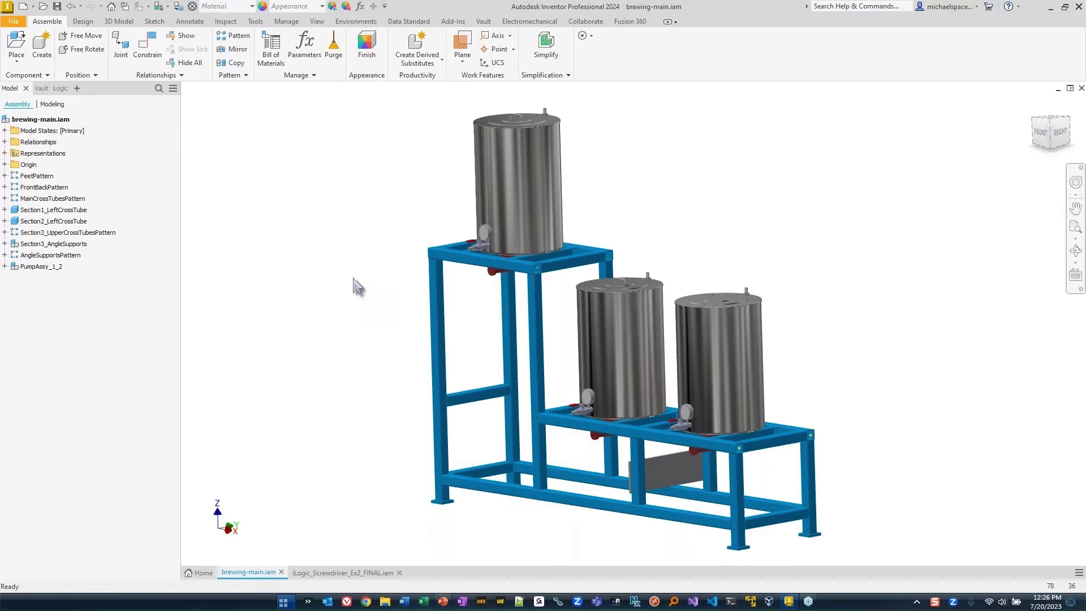
Show the brewing-main assembly's iLogic rules and look into the __End of Assembly Rules__ rule.
middle_click_drag(477, 307, 555, 303)
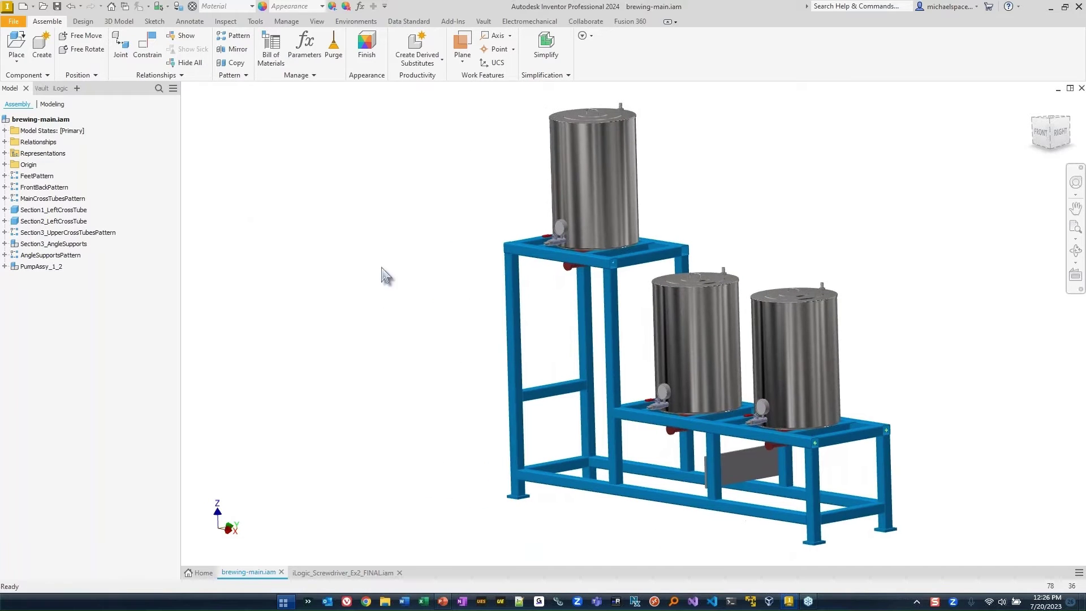
left_click(60, 88)
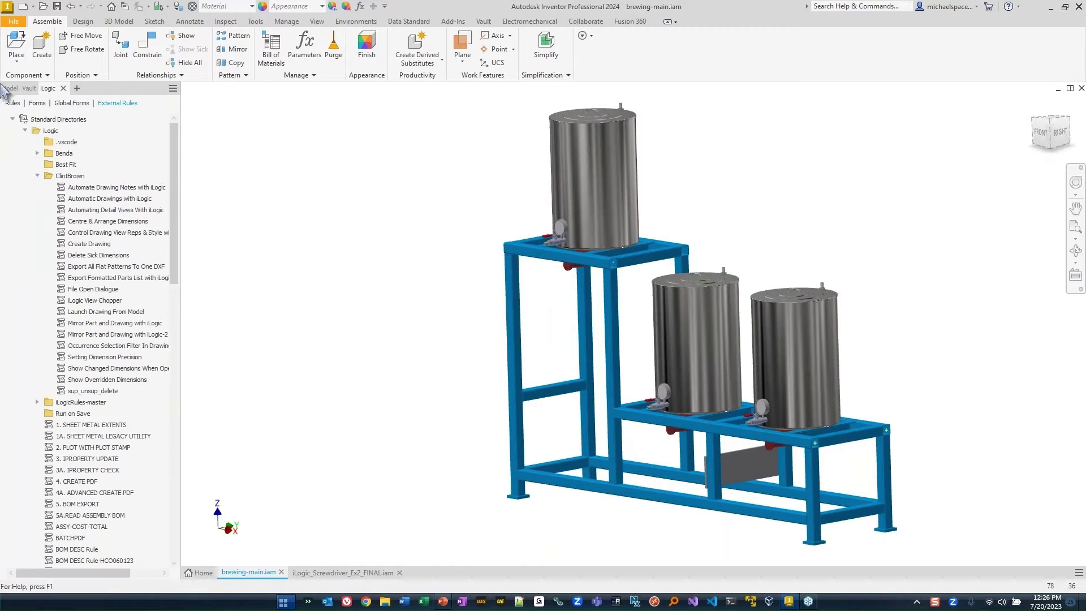
left_click(12, 103)
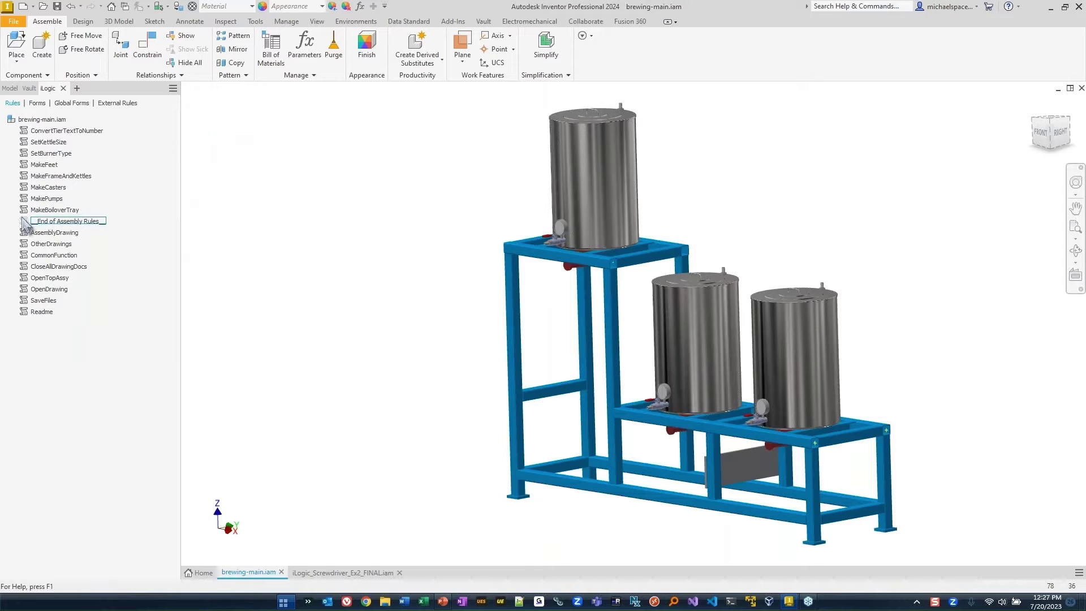
double_click(88, 223)
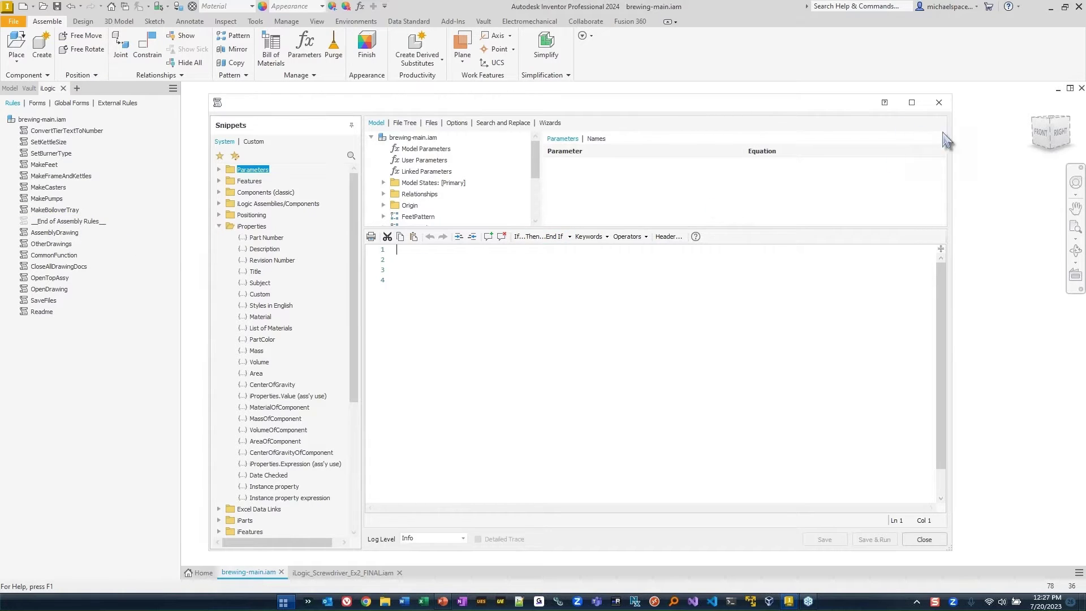
left_click(939, 102)
Look through the assembly's rule list, covering the drawing rules and those from ConvertTierTextToNumber to MakePumps.
left_click(54, 233)
left_click(49, 313)
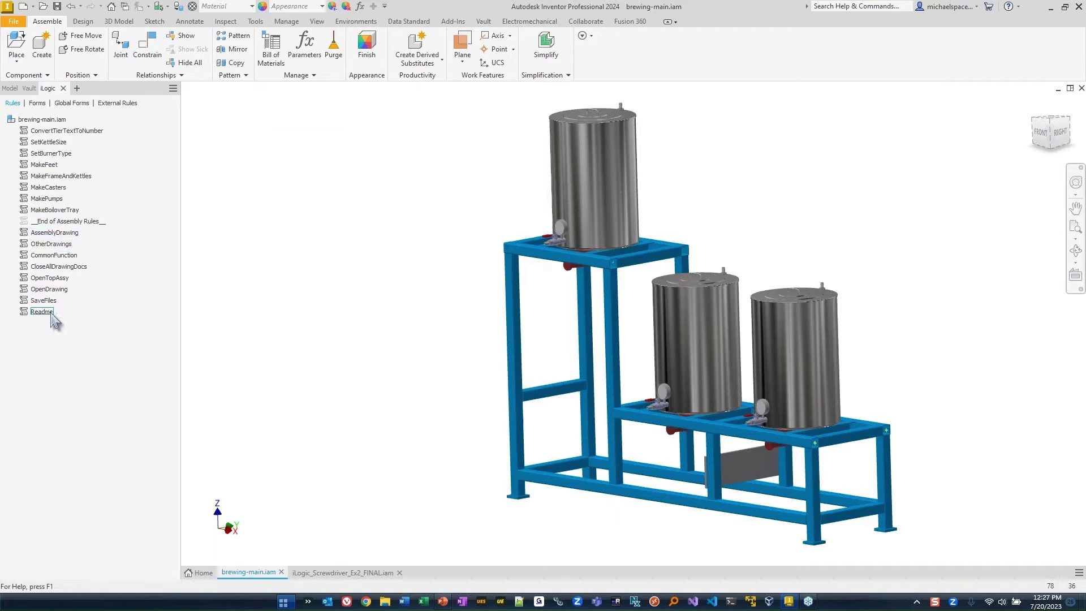
left_click(68, 197)
left_click(86, 131)
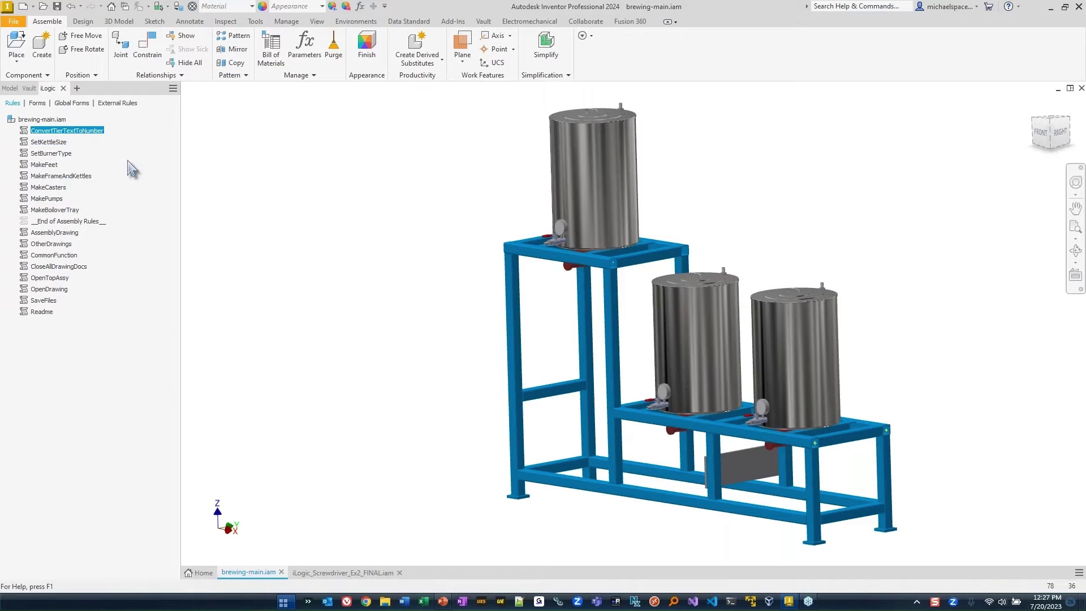
left_click(57, 143)
left_click(68, 154)
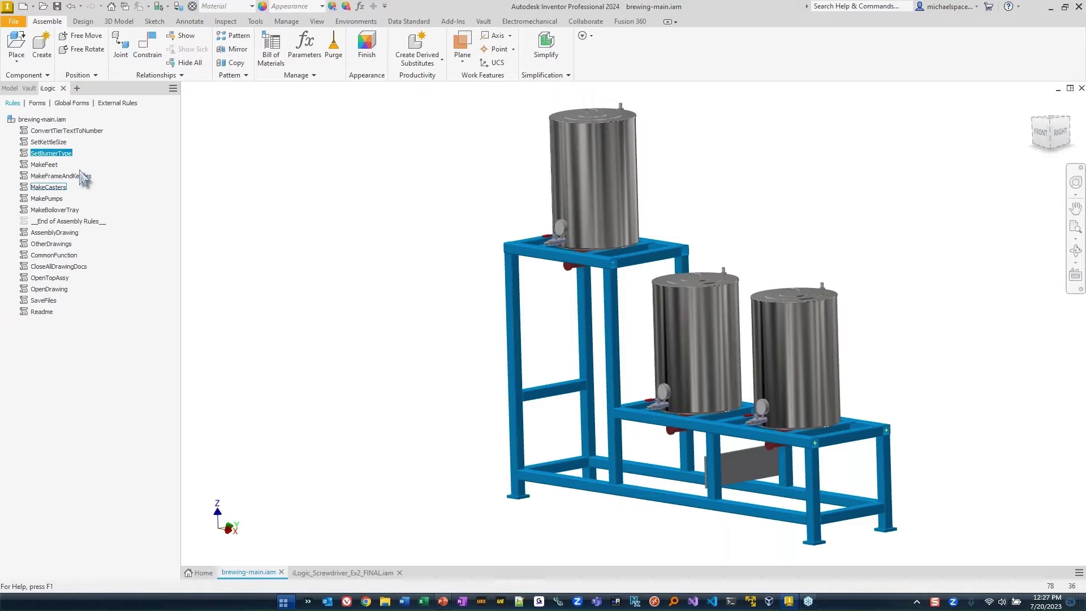
left_click(62, 164)
left_click(84, 177)
left_click(57, 187)
left_click(54, 199)
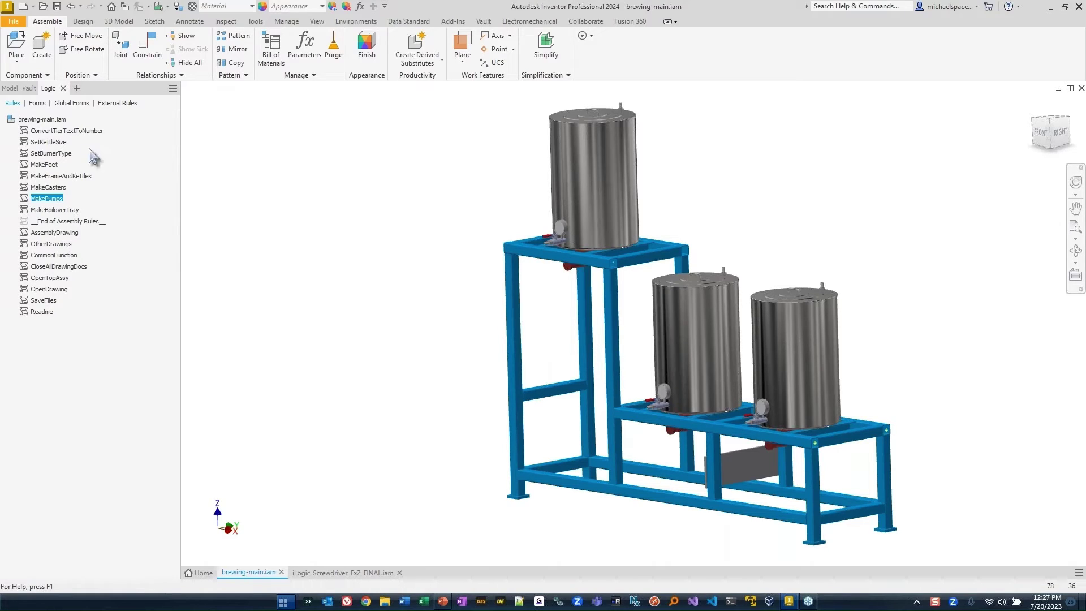
left_click(57, 131)
left_click(56, 142)
left_click(56, 154)
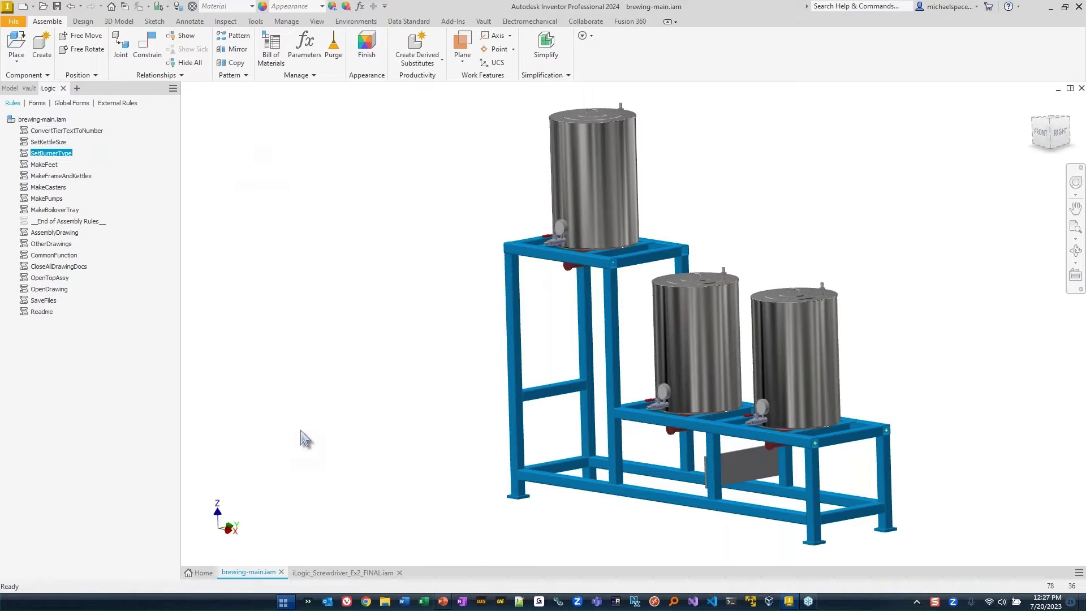
left_click(48, 165)
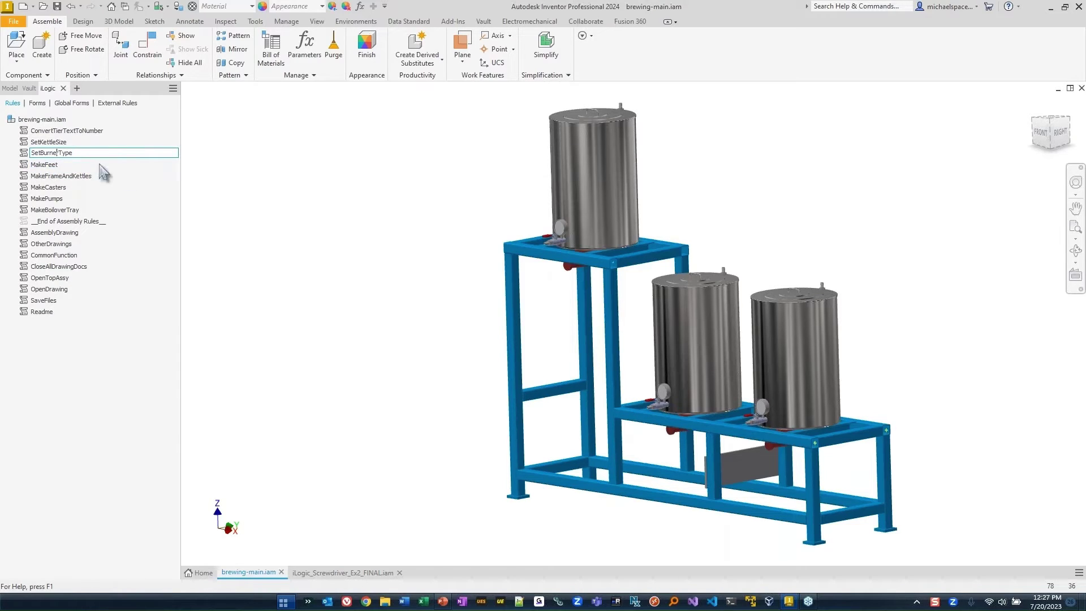
Open the SetBurnerType rule, examine its burner-type If/Else code, and close it without changes.
left_click(26, 154)
double_click(25, 155)
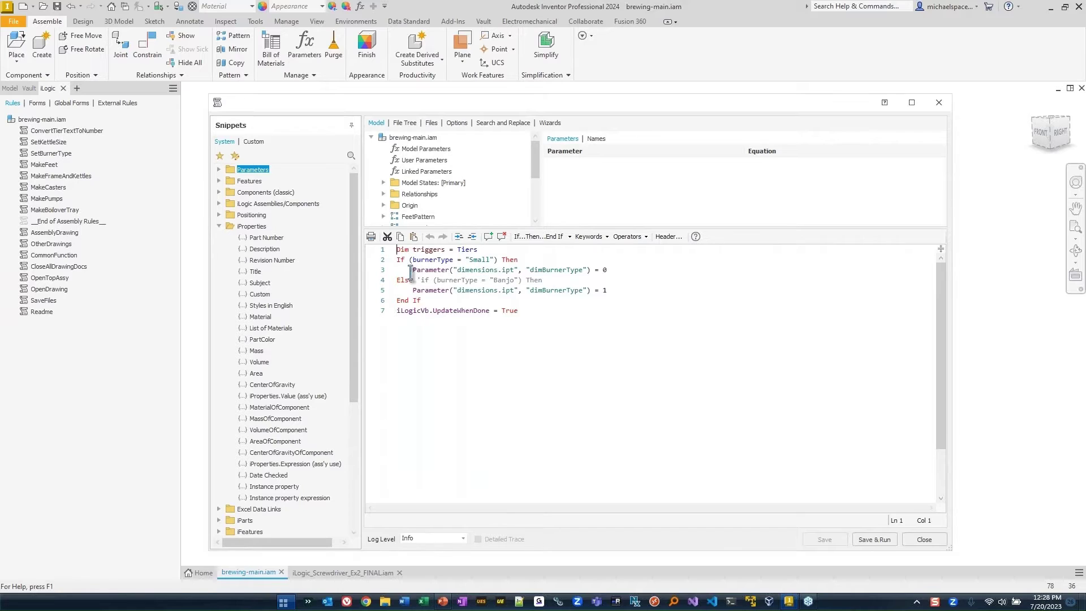
left_click_drag(412, 271, 621, 306)
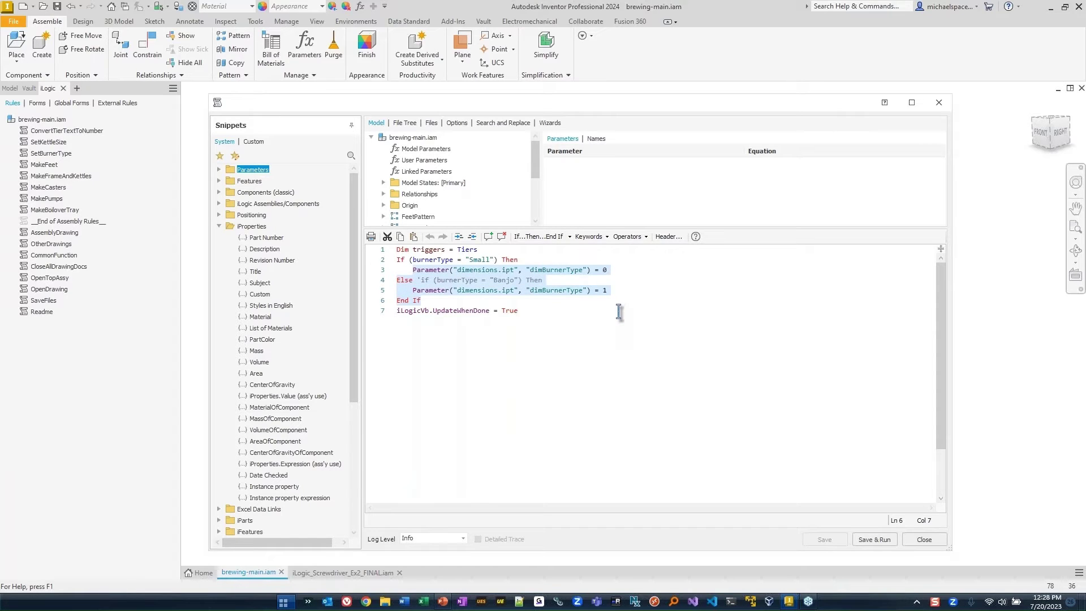
left_click(933, 541)
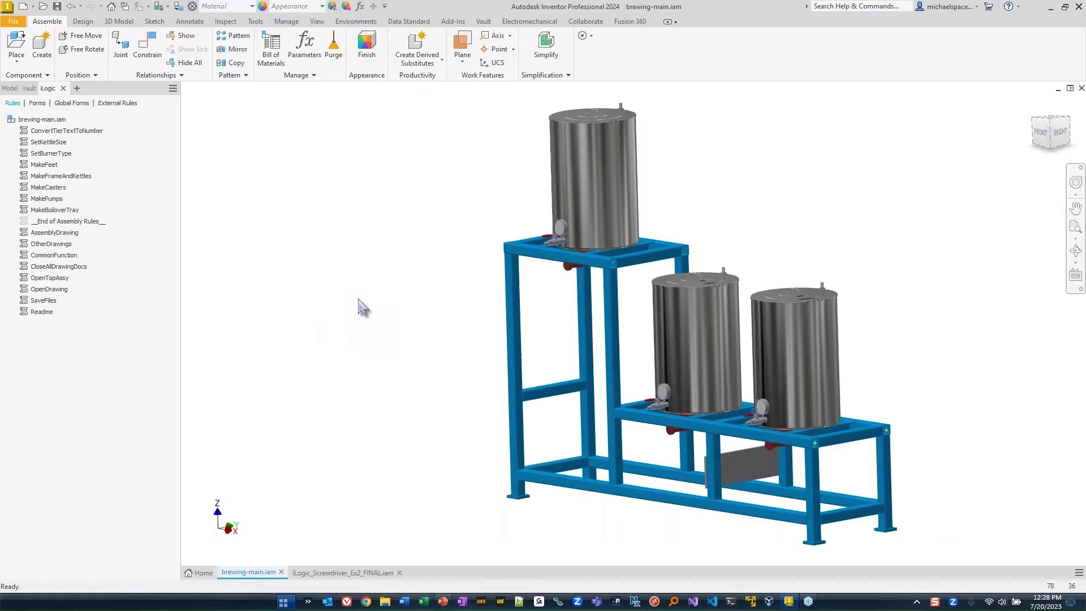
Open the Configure form from the assembly's iLogic forms and place it clear of the model.
left_click(58, 187)
left_click(46, 165)
left_click(35, 153)
left_click(37, 103)
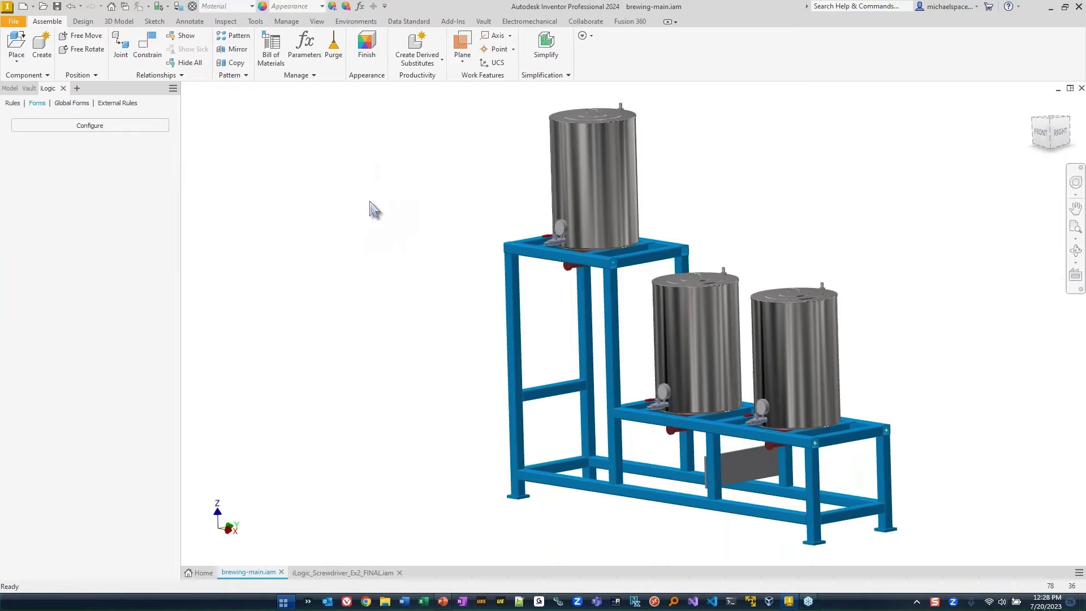
left_click(97, 125)
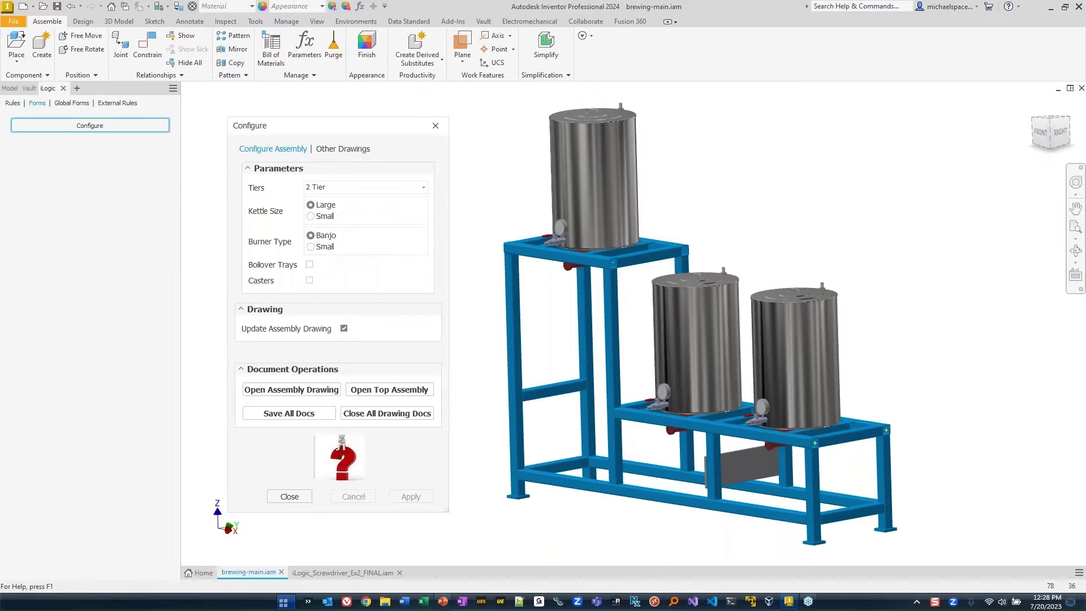
left_click_drag(327, 133, 295, 109)
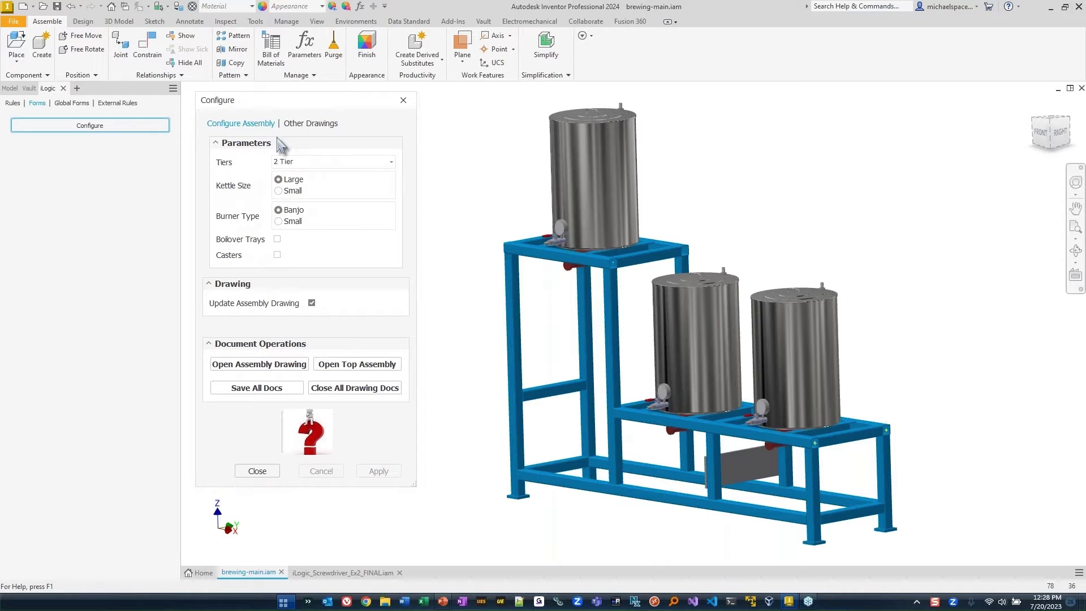
Review the Configure form's Other Drawings settings for component drawings and component drawing type.
left_click(290, 123)
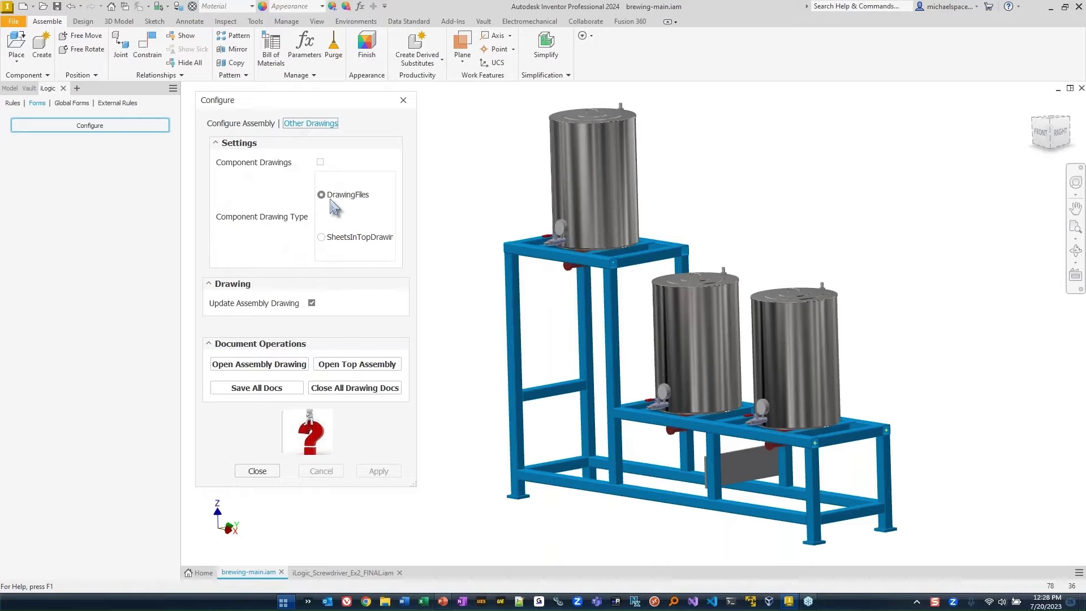
left_click(320, 163)
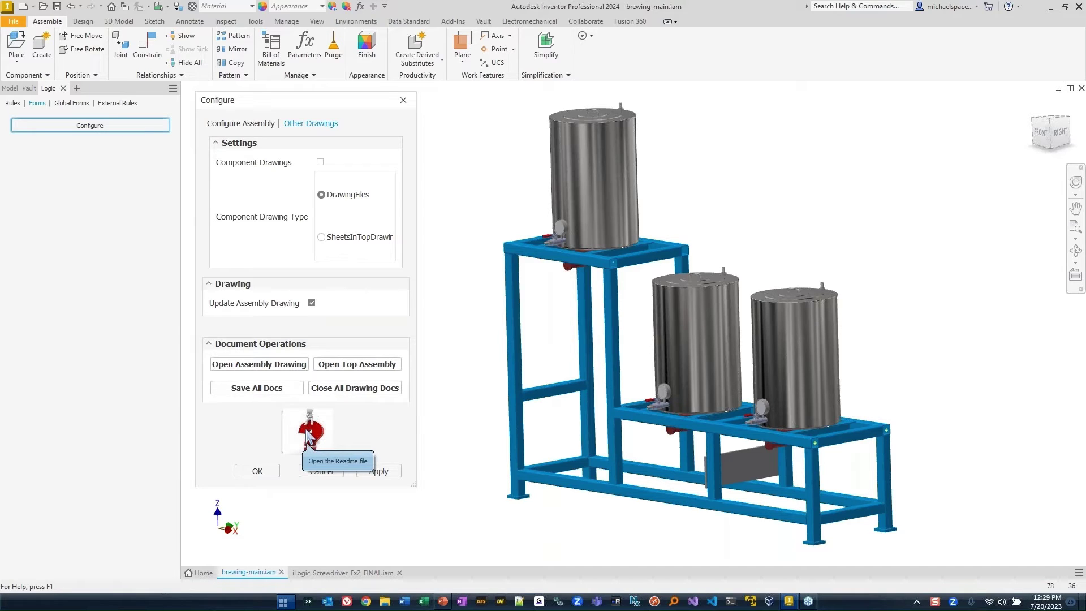
left_click(271, 124)
left_click(306, 125)
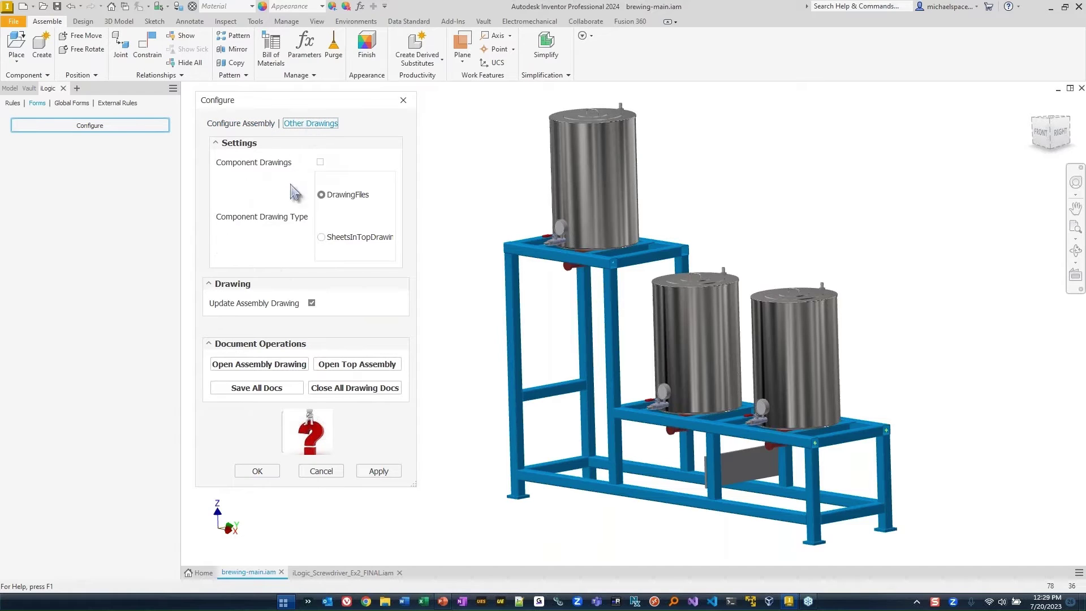
Turn off Update Assembly Drawing and choose 3 Tier, Small kettle size, Small burner type, boilover trays and casters.
left_click(311, 303)
left_click(245, 124)
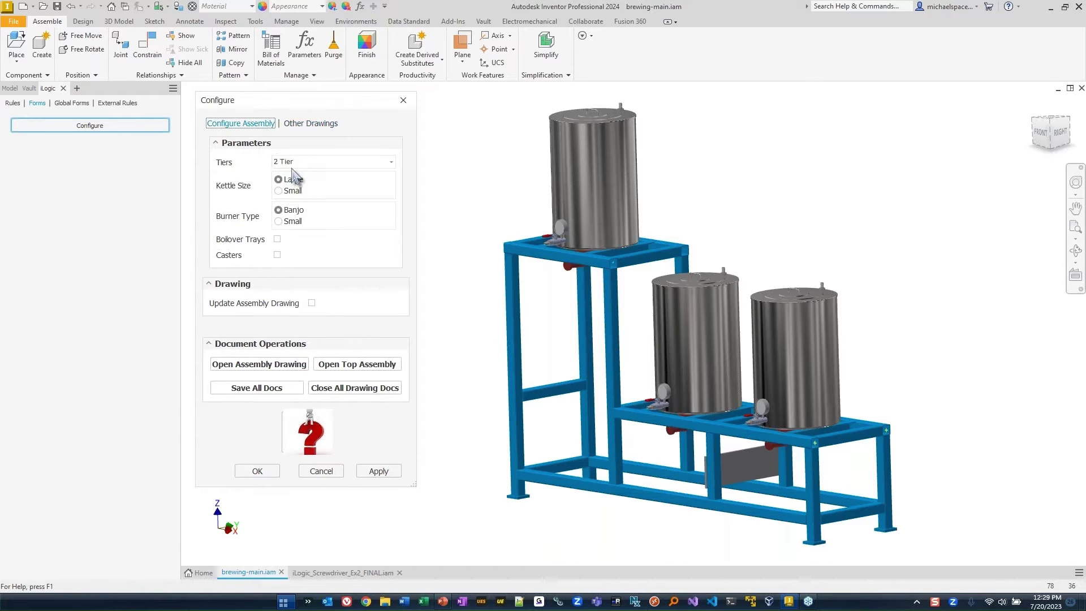
left_click(391, 162)
left_click(306, 202)
left_click(279, 191)
left_click(279, 221)
left_click(277, 240)
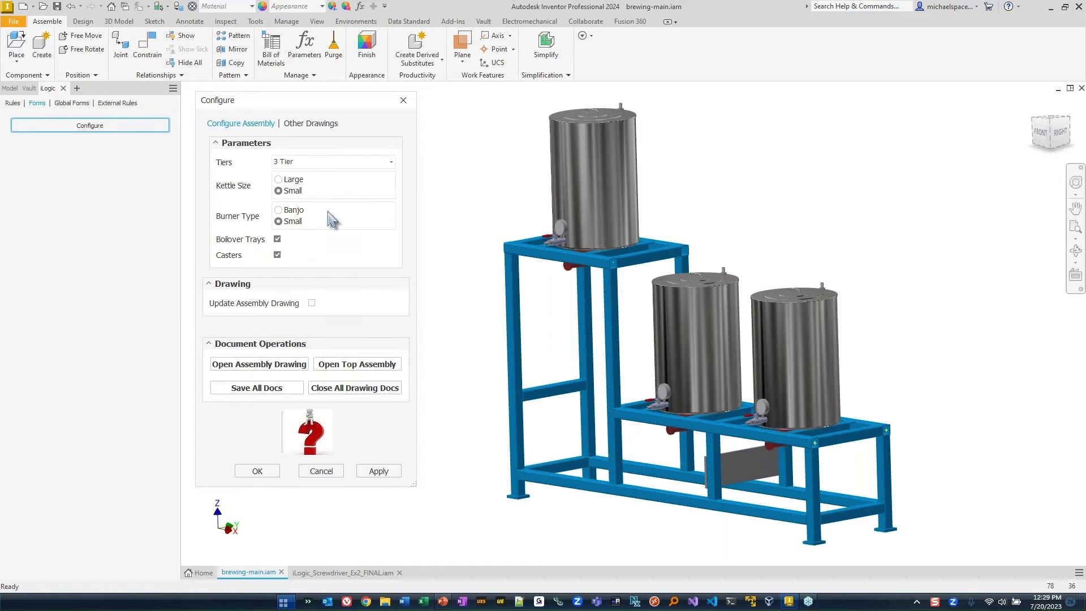
Apply the configuration to the assembly, accepting the file checkout and updating properties for all files, and inspect the rebuilt stand.
left_click(378, 471)
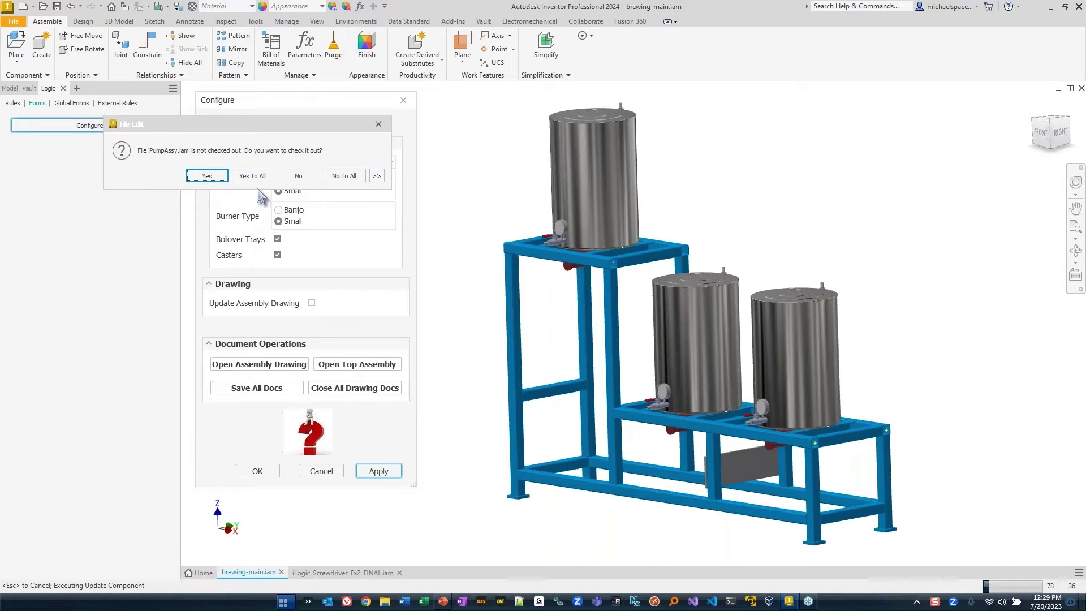
key("Return")
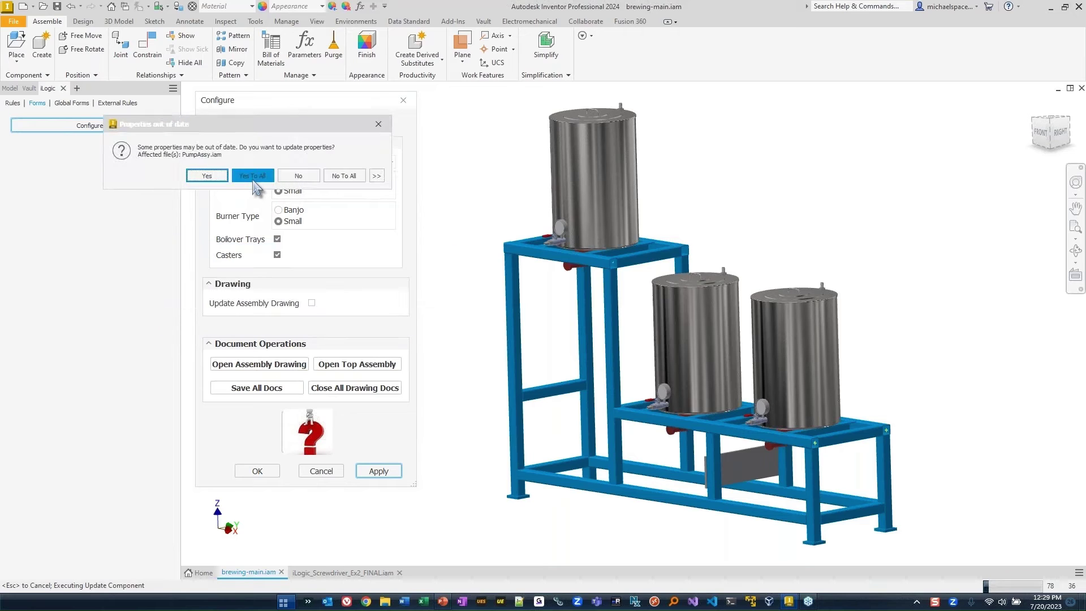
left_click(252, 176)
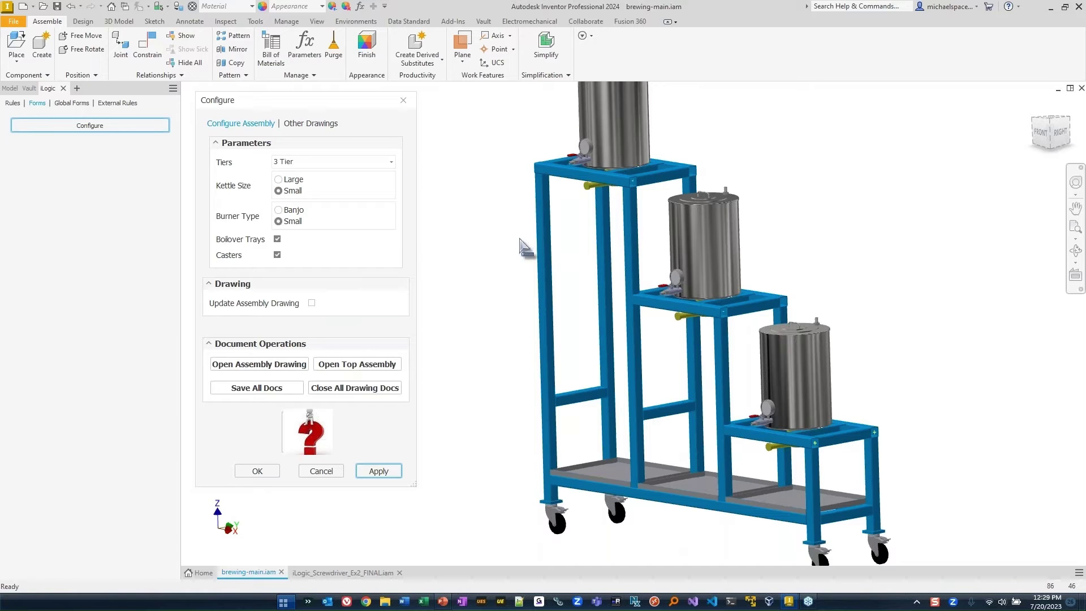
scroll(520, 249, "down", 5)
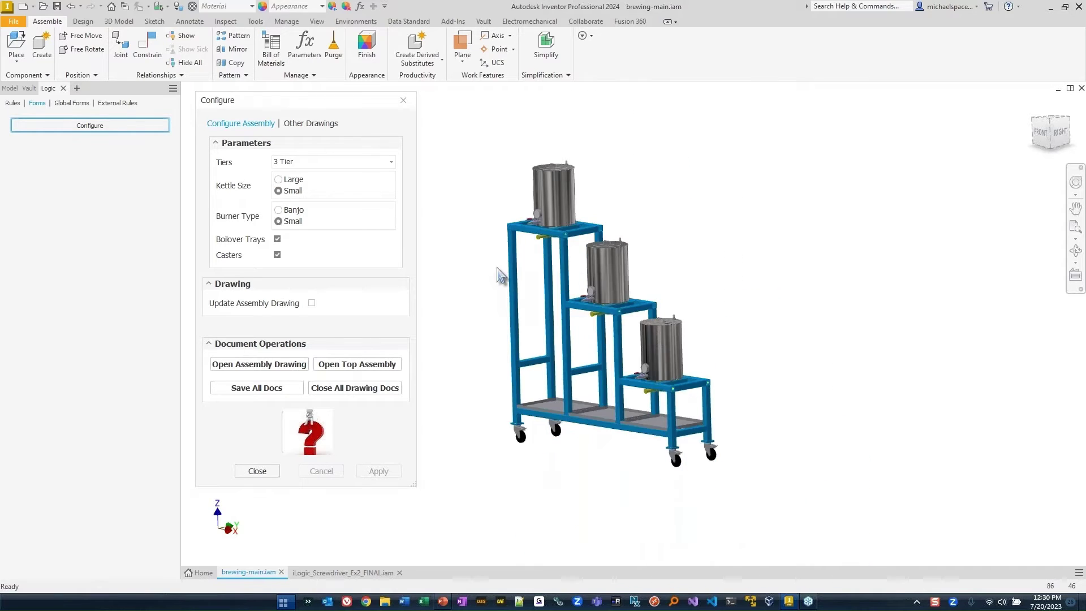
scroll(504, 274, "up", 4)
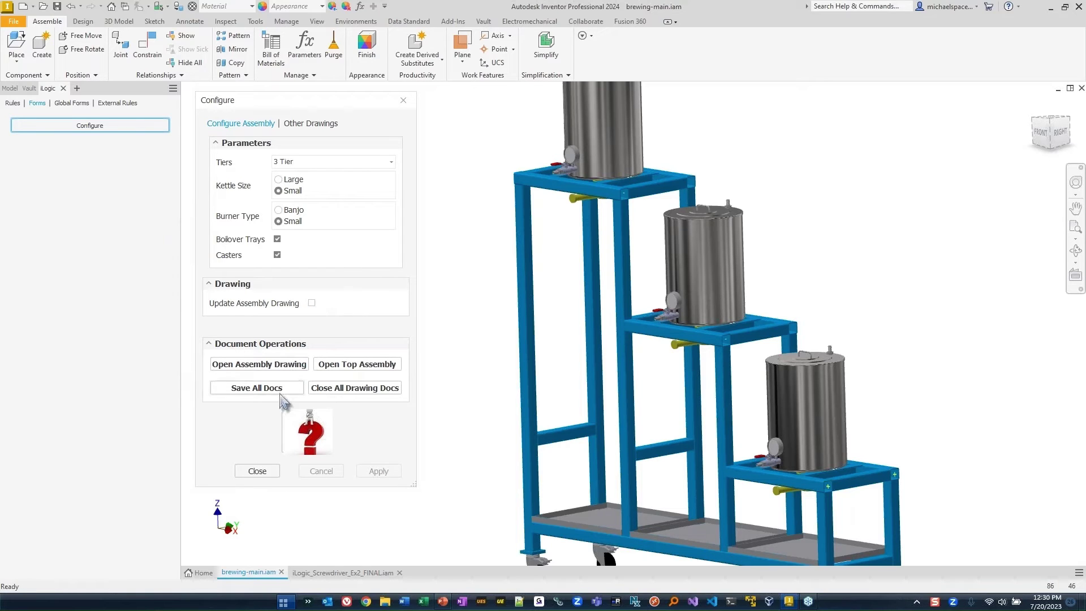
Open the assembly drawing brewing-main.idw, check out all its files, and move the Configure form off the views.
left_click(260, 365)
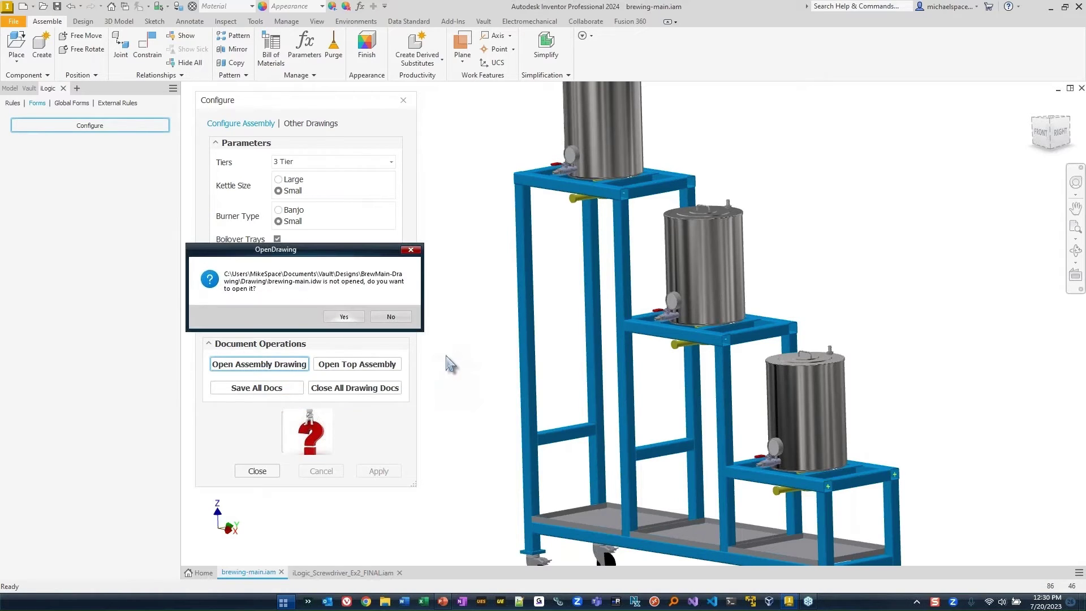
left_click(343, 317)
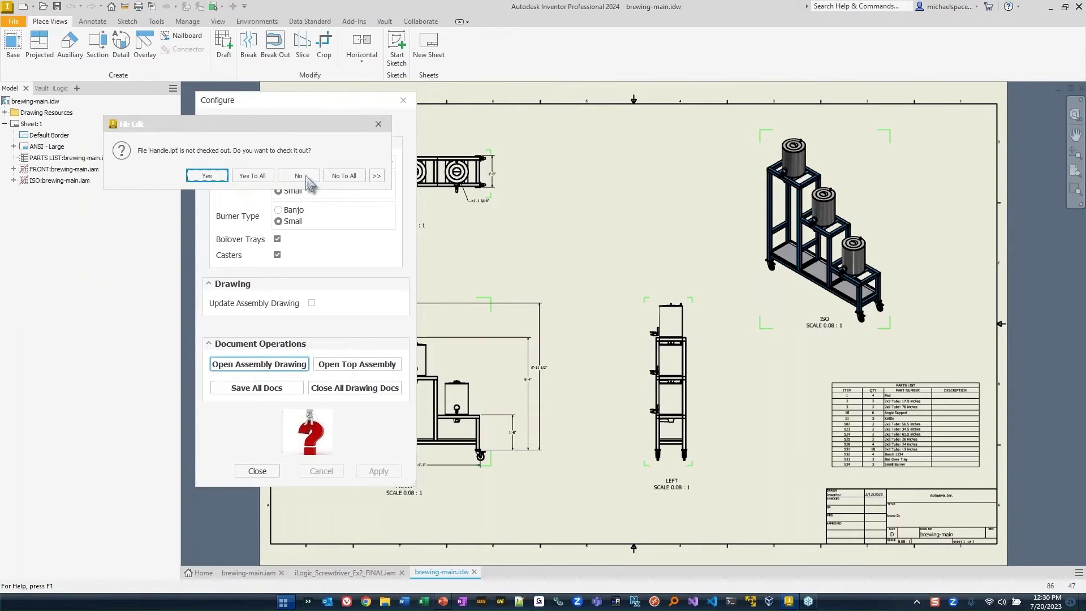
left_click(252, 174)
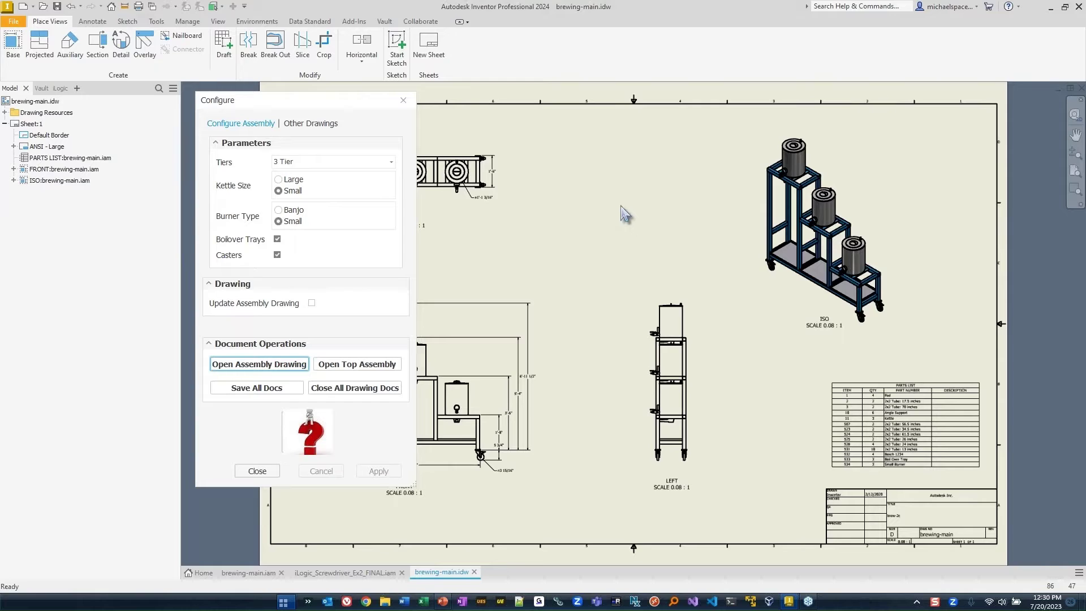
left_click_drag(322, 104, 241, 125)
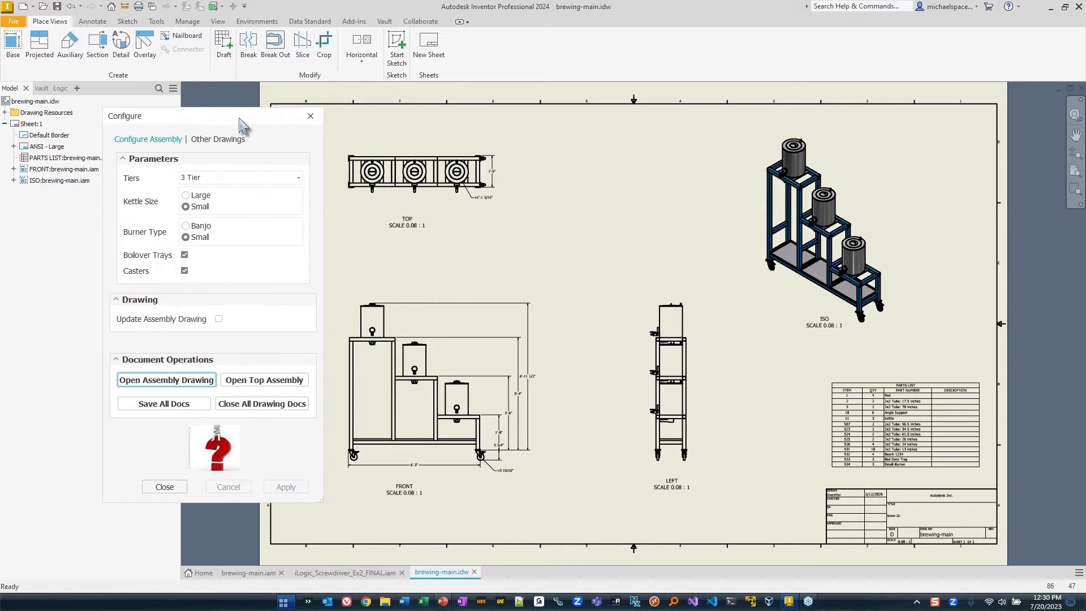
Save all documents and close all drawing documents using the Configure form's document operations.
left_click(172, 406)
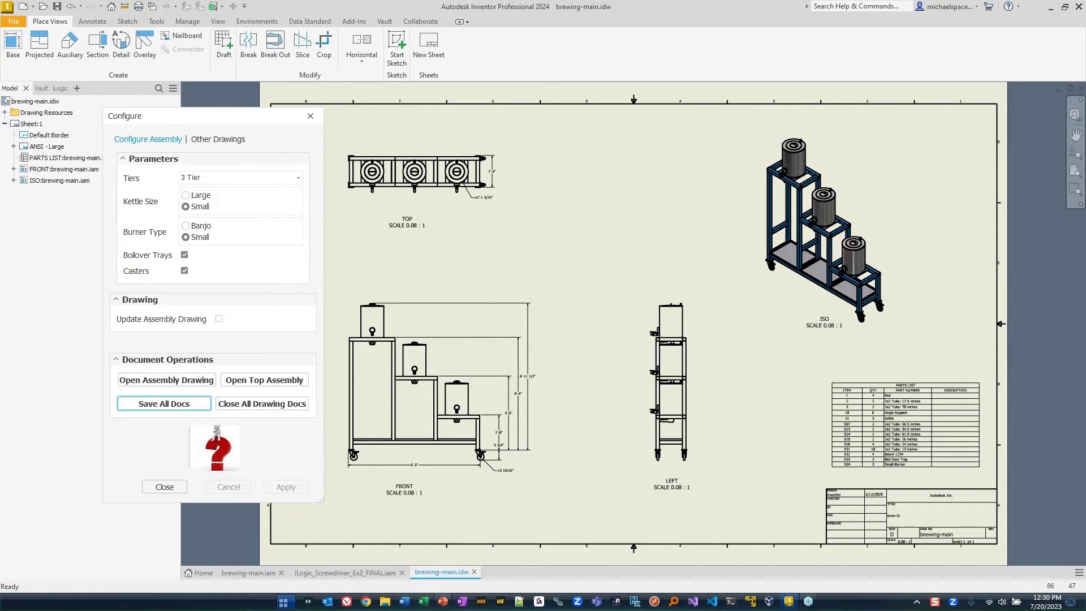
left_click(288, 405)
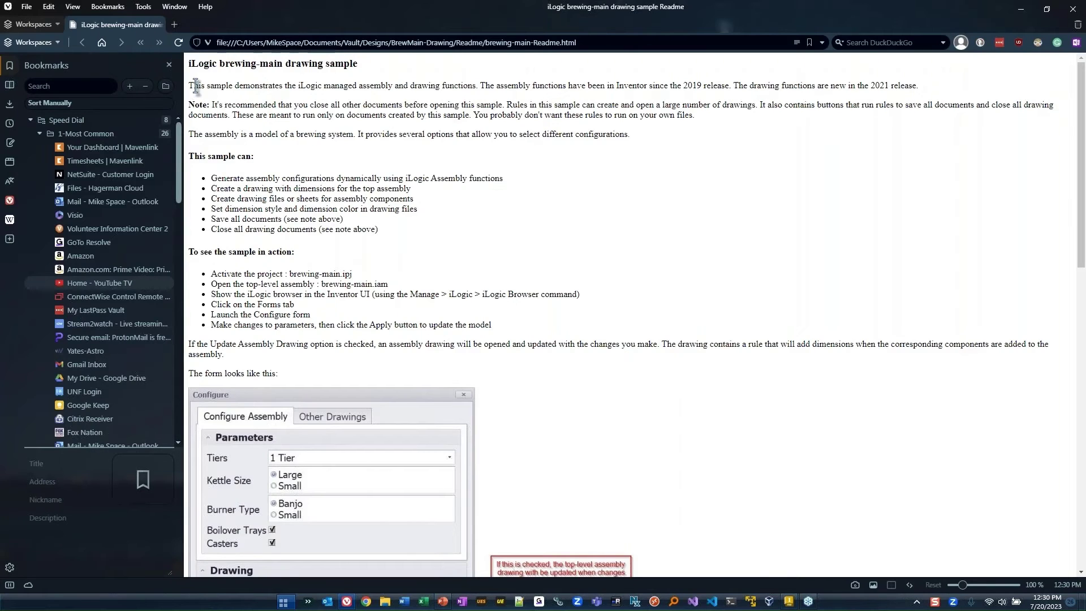
Open the sample's readme in the browser and read its description, notes and explanation of the form options.
left_click_drag(190, 86, 617, 153)
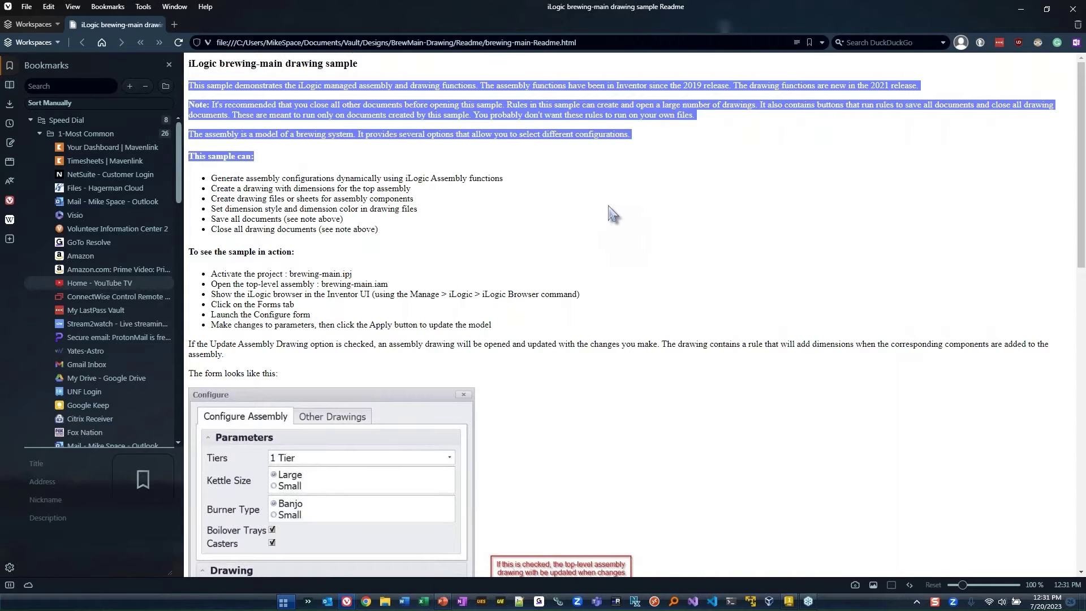
scroll(613, 214, "down", 4)
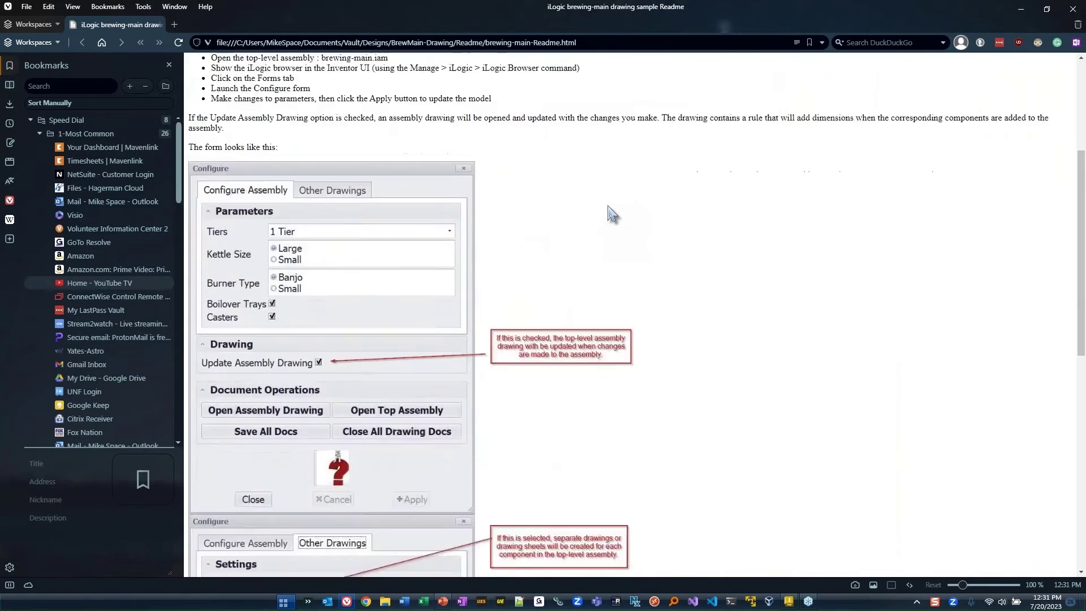
scroll(613, 214, "down", 7)
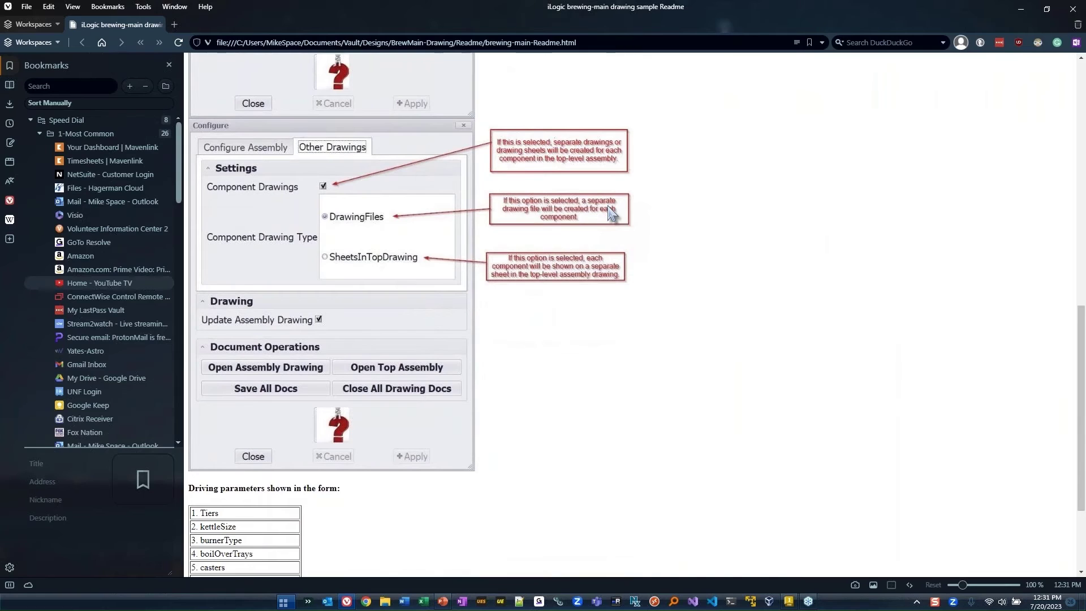
Read the readme's driving parameters list and description of the sample's rules, and close the browser.
scroll(610, 214, "down", 3)
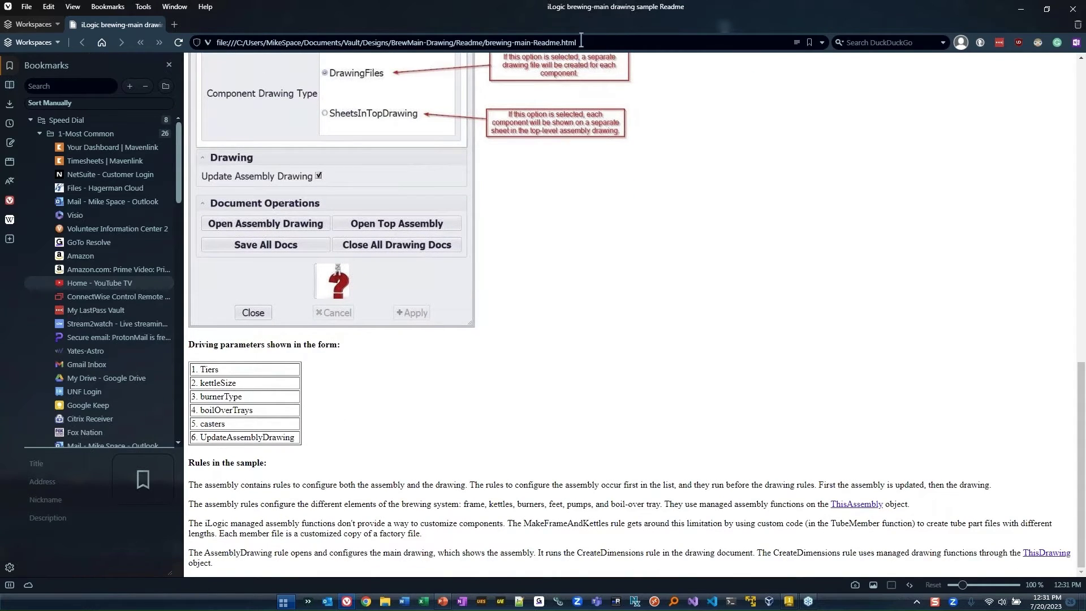
left_click(1073, 9)
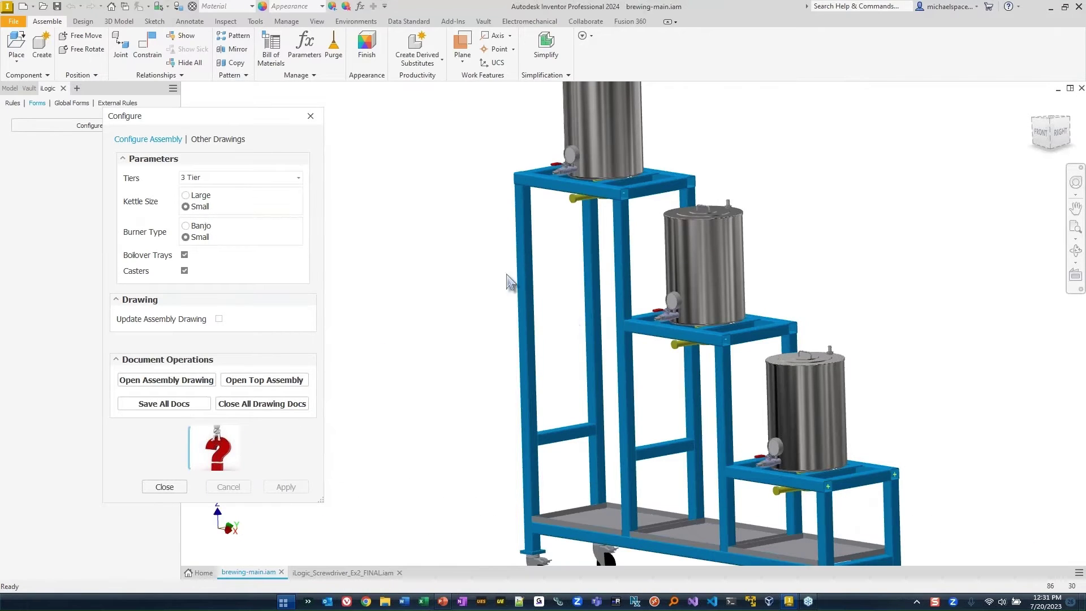
Reconfigure the stand with Large kettles and Banjo burners, apply it to the assembly, and close the Configure form.
left_click(192, 196)
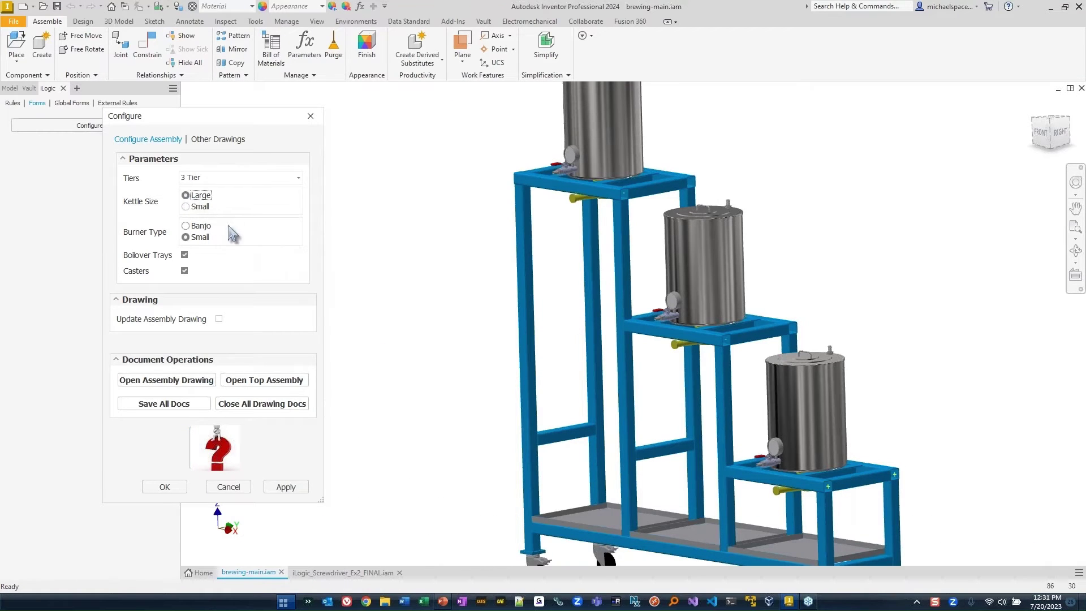
left_click(199, 226)
left_click(286, 487)
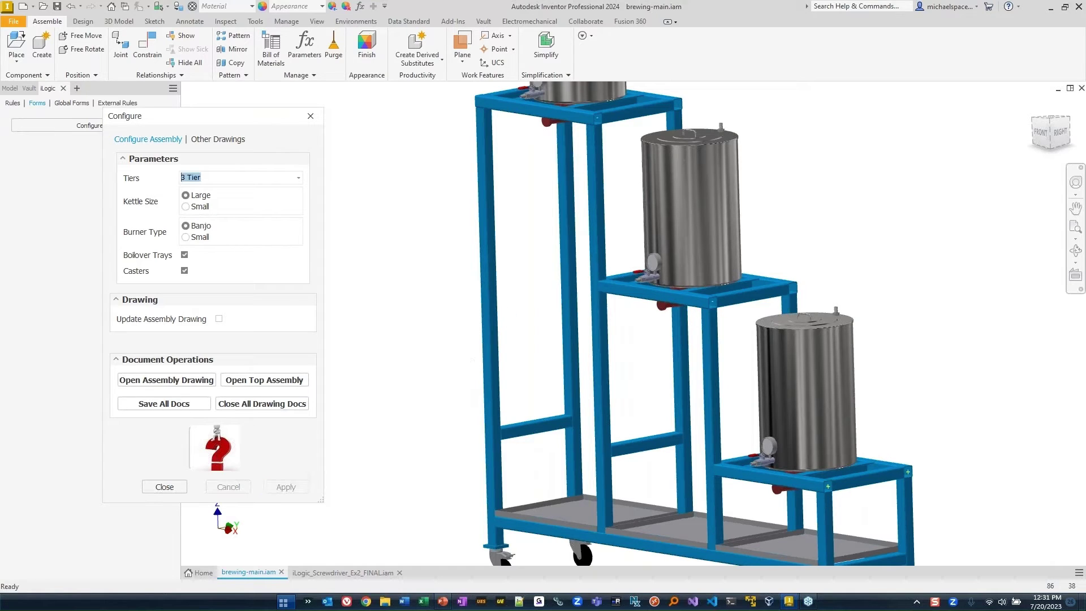
scroll(645, 333, "down", 4)
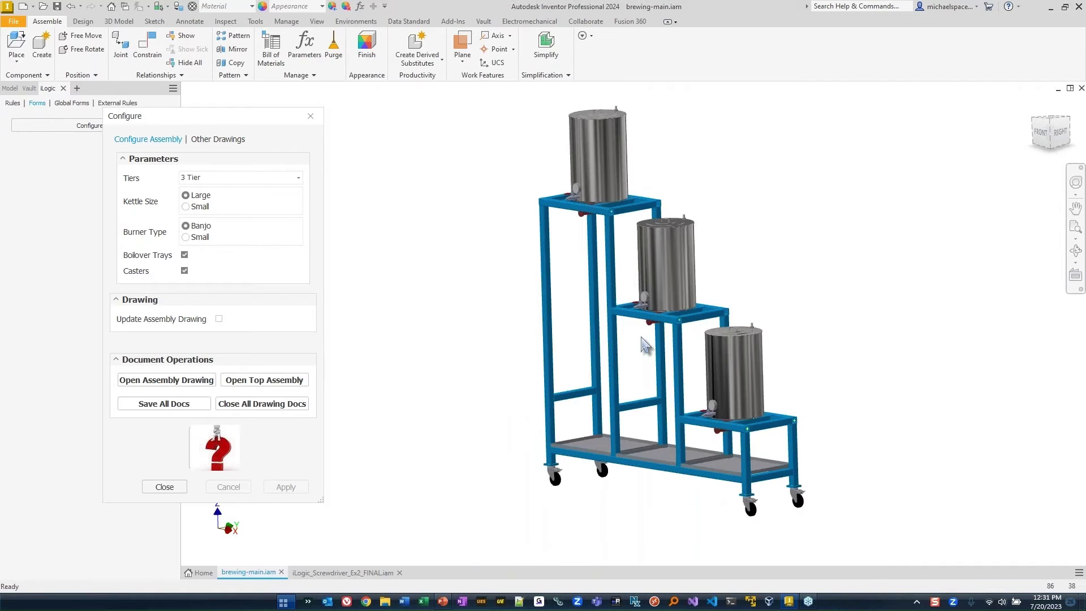
left_click_drag(218, 118, 305, 100)
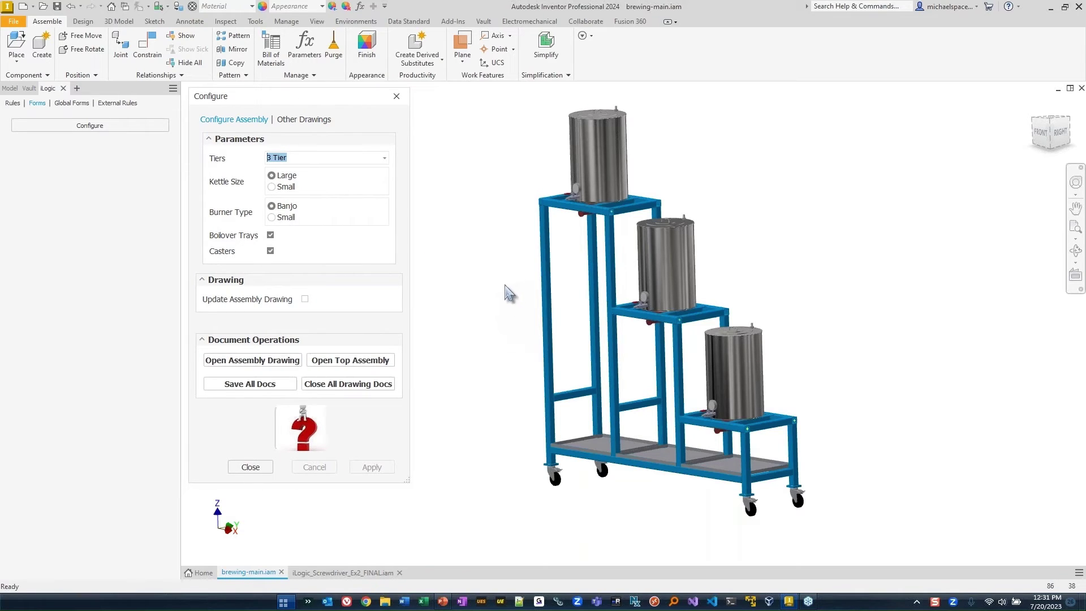
left_click(396, 96)
Open the ConvertTierTextToNumber rule of brewing-main.iam and examine its If-Then code for the number of tiers.
left_click(12, 103)
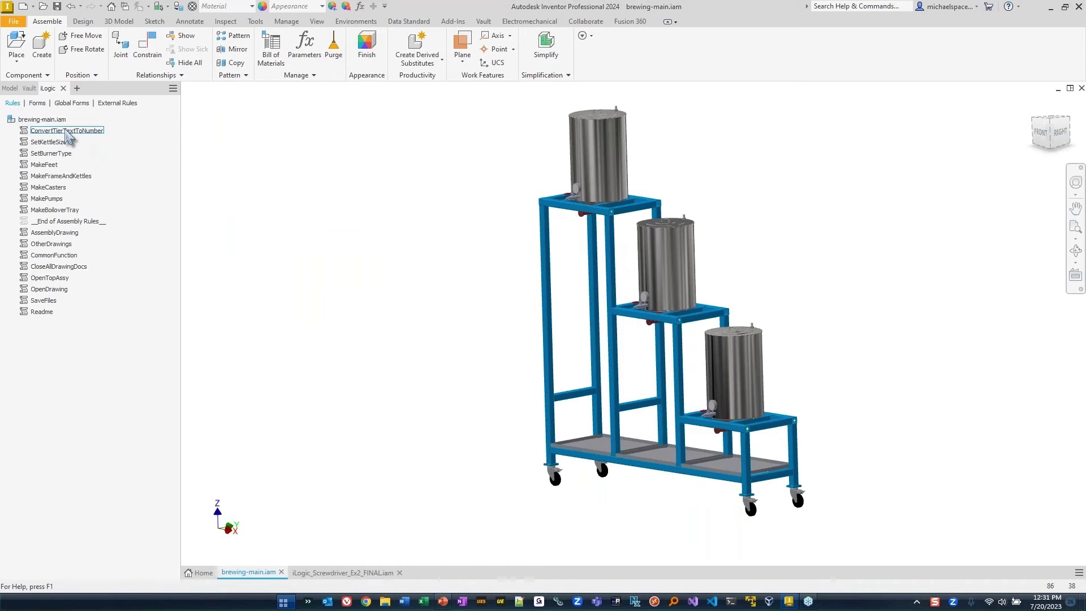
left_click(67, 131)
double_click(66, 132)
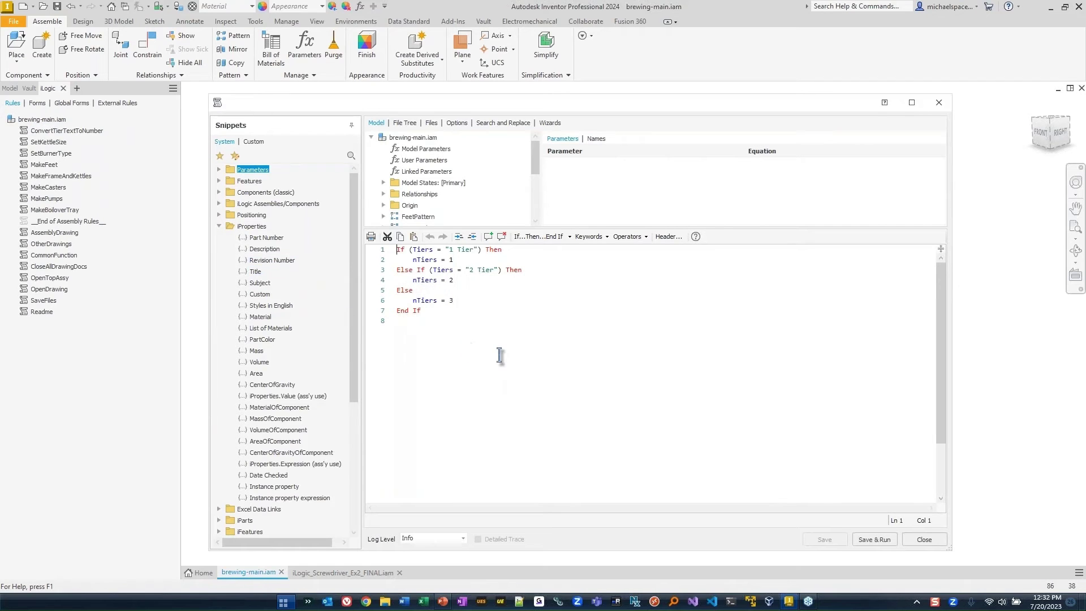
left_click_drag(399, 249, 561, 340)
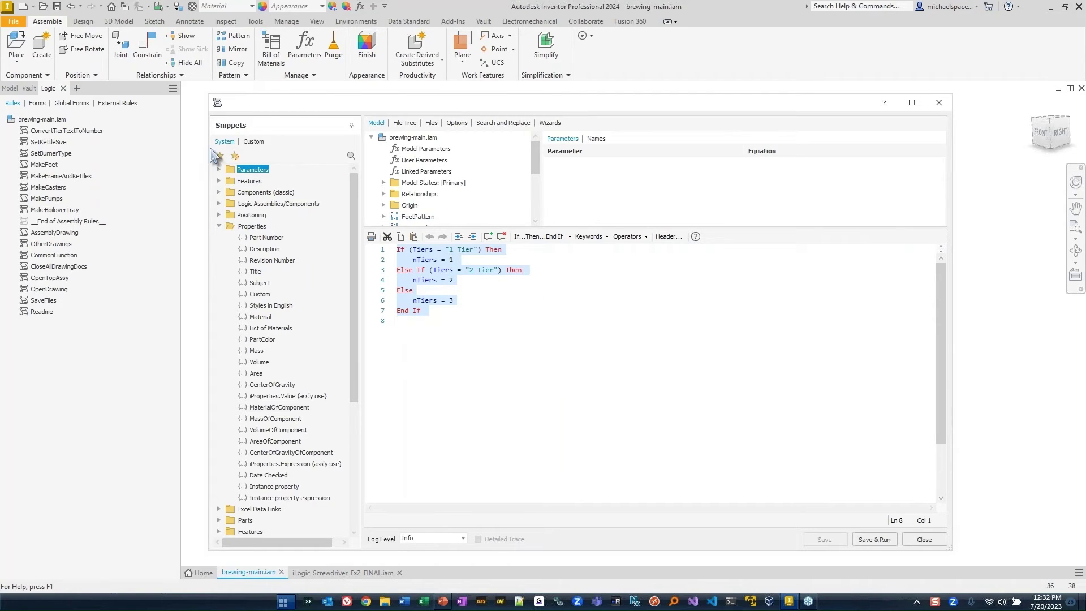
Collapse the system iProperties snippets and look through the custom My Snippets collection, previewing Text File Create.
left_click(219, 226)
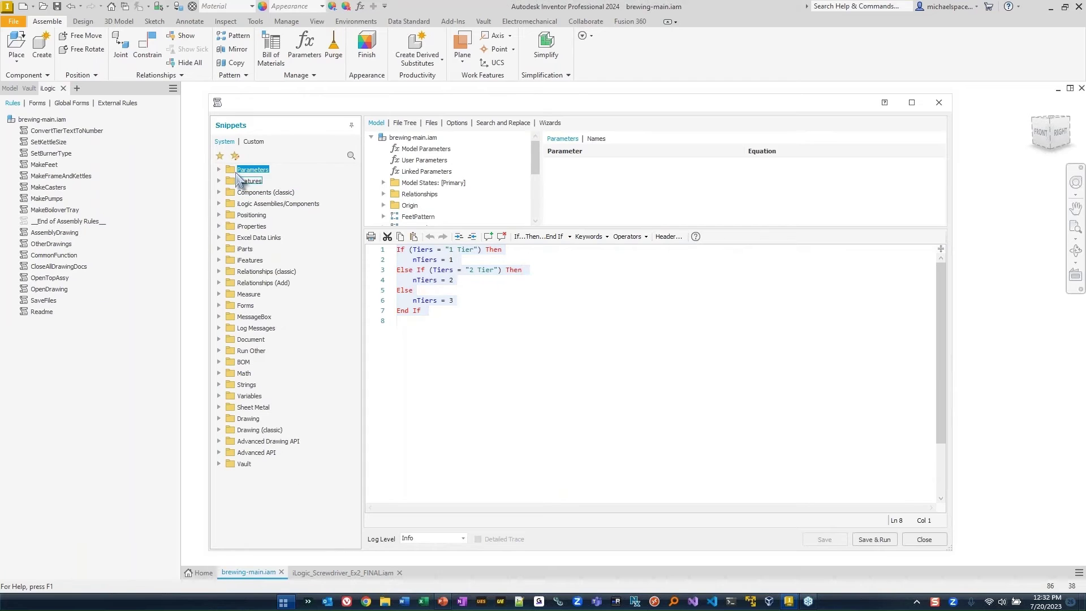
left_click(254, 142)
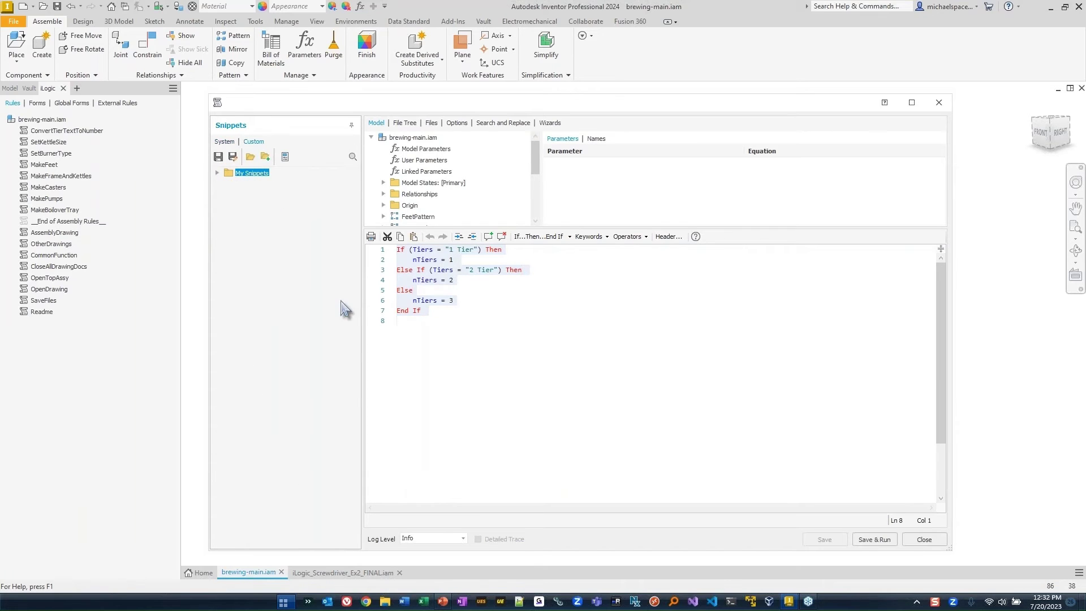
left_click(217, 172)
mouse_move(289, 356)
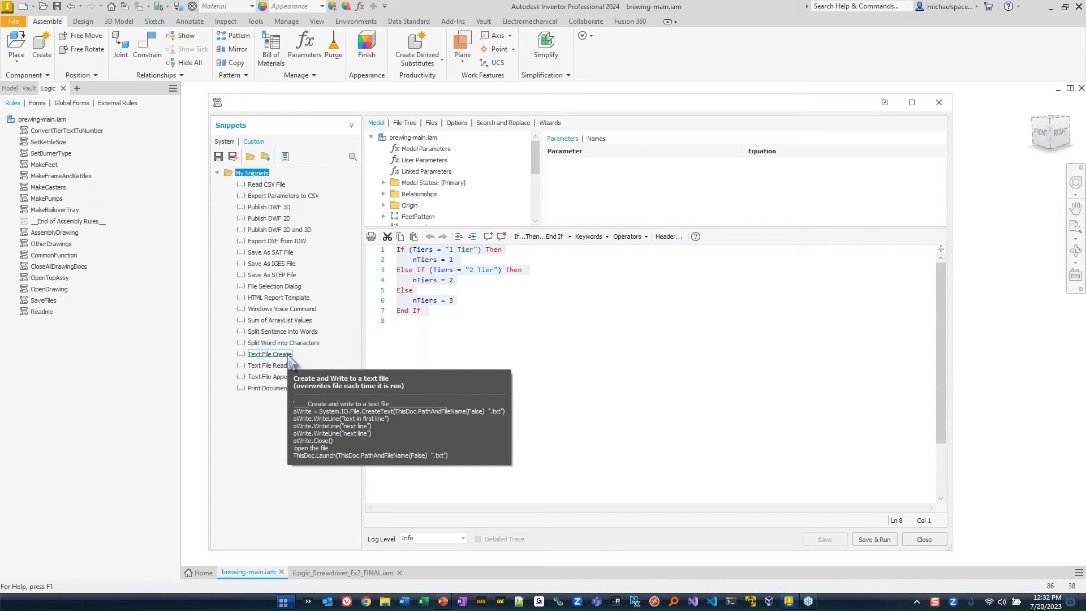
left_click(467, 347)
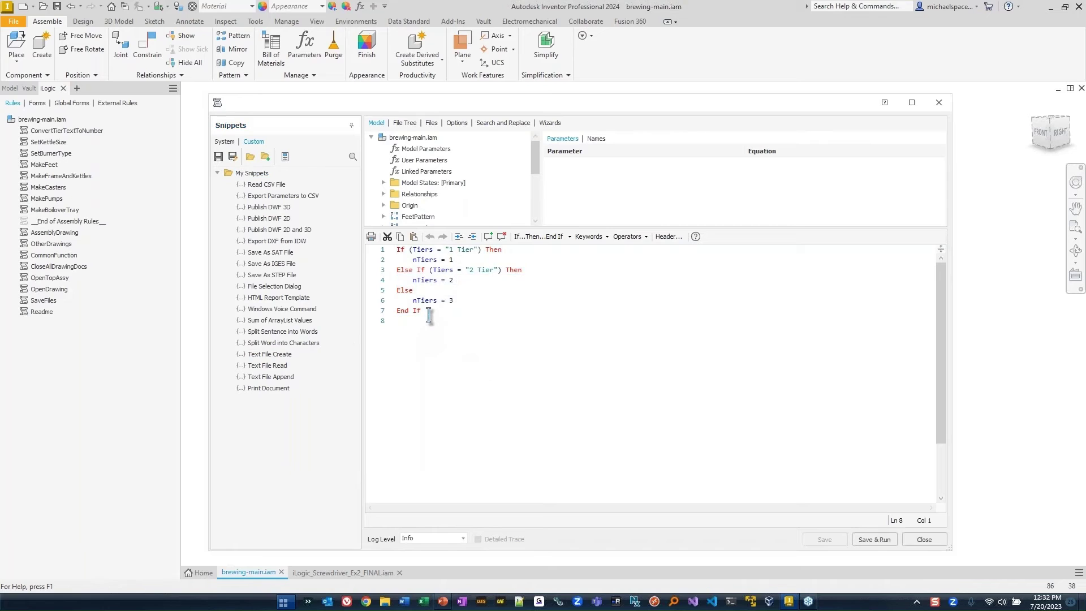
Select the tier code and view the editing options for it, including Capture Snippet, without choosing one.
left_click_drag(425, 311, 357, 241)
right_click(418, 266)
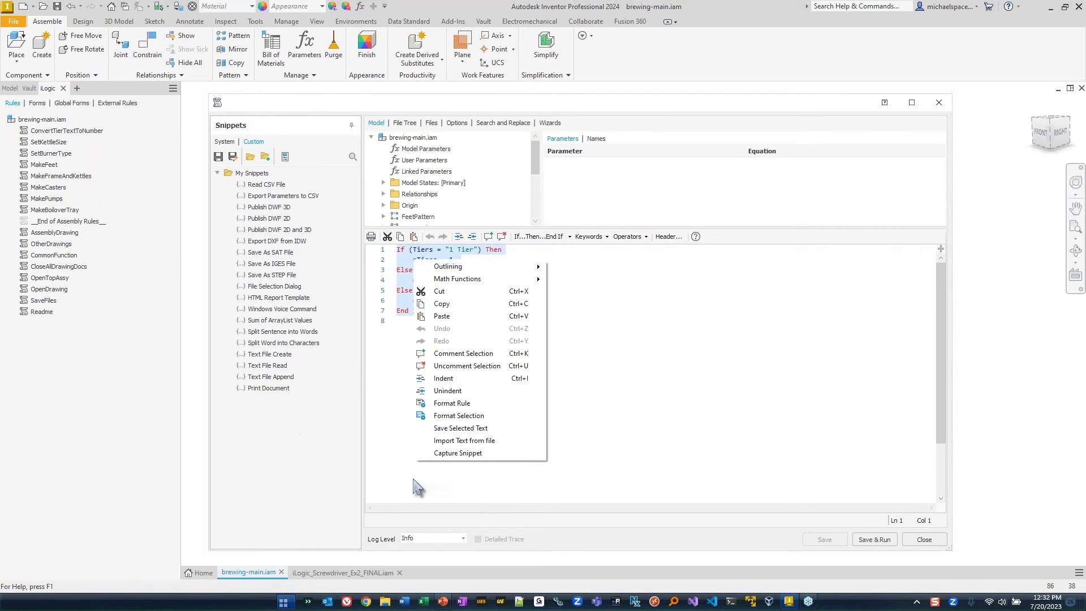
left_click(443, 486)
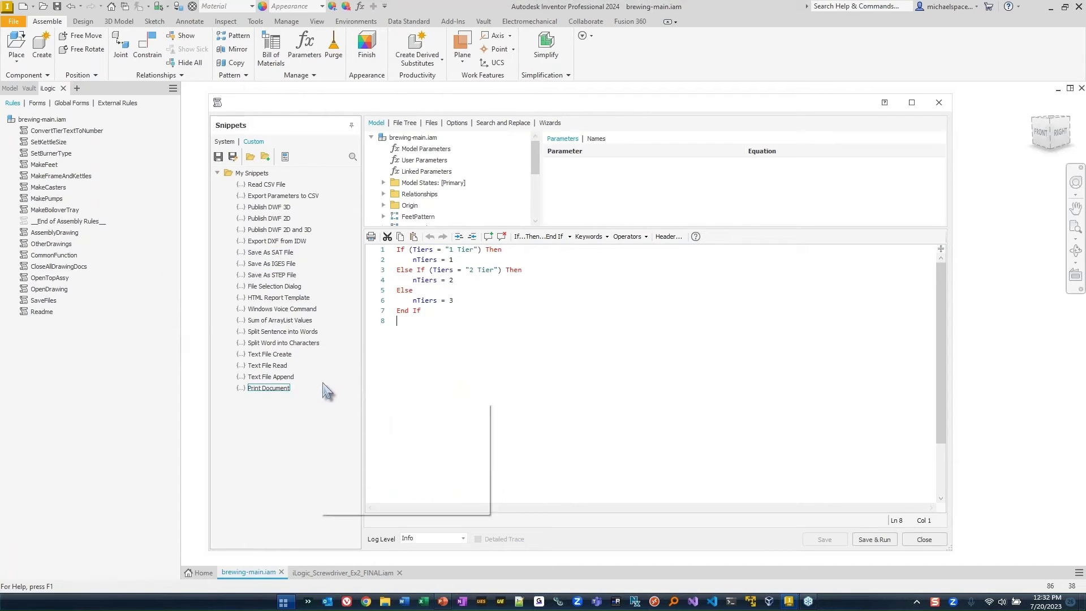
Insert the Split Sentence into Words snippet after the tier code, delete the inserted lines, and close the rule editor.
mouse_move(297, 339)
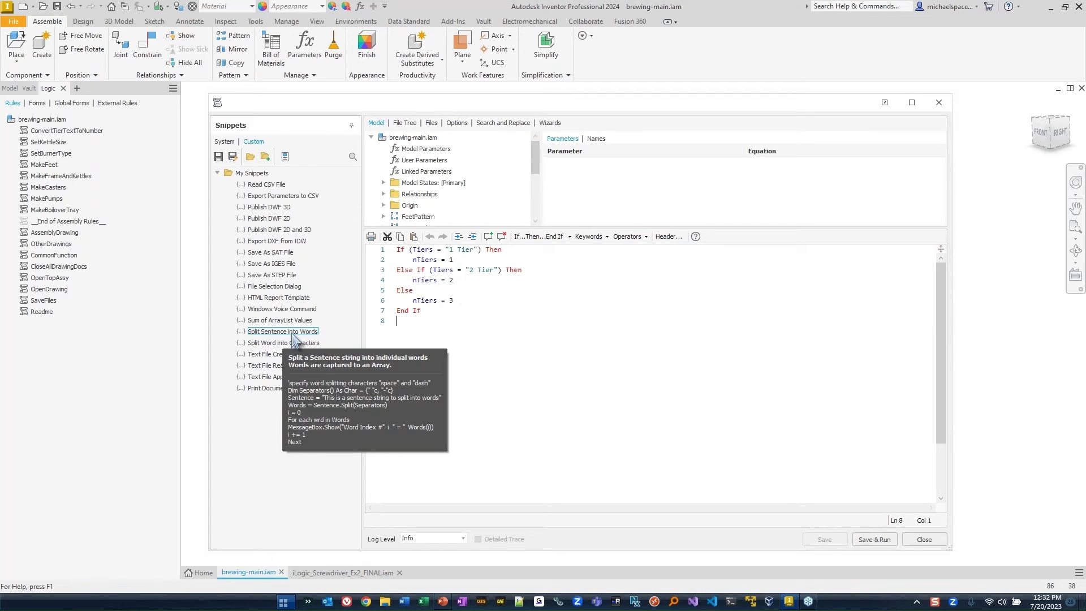
double_click(276, 334)
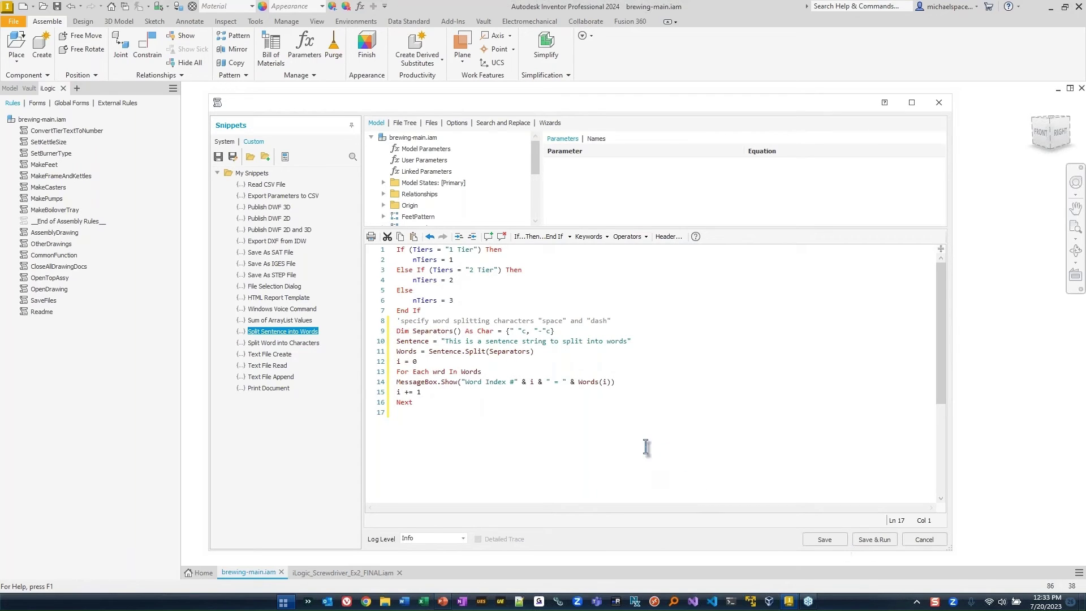
left_click_drag(605, 431, 349, 326)
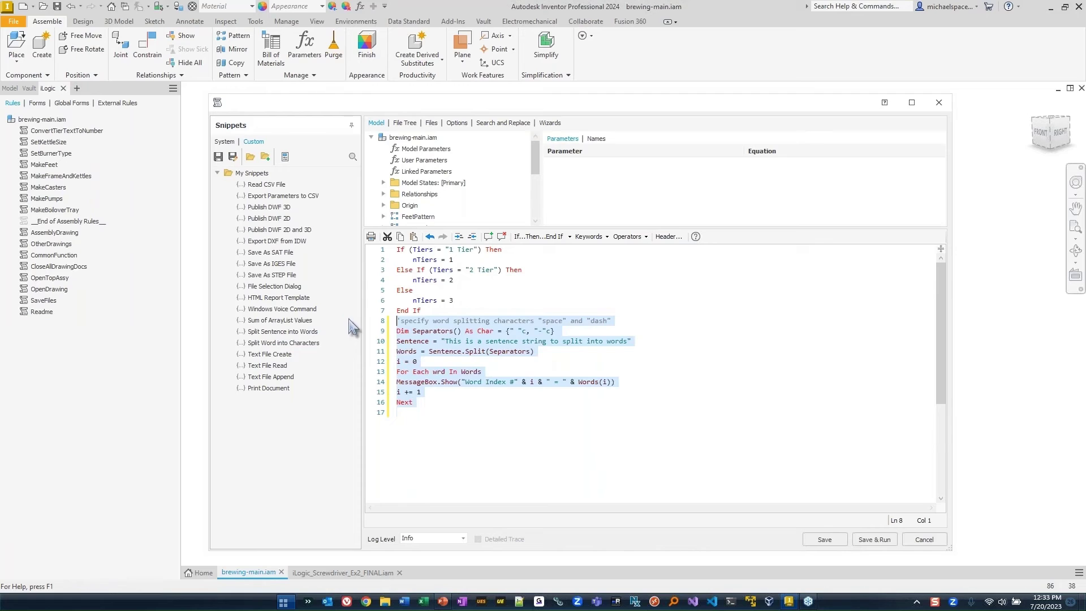
key("Delete")
left_click(928, 539)
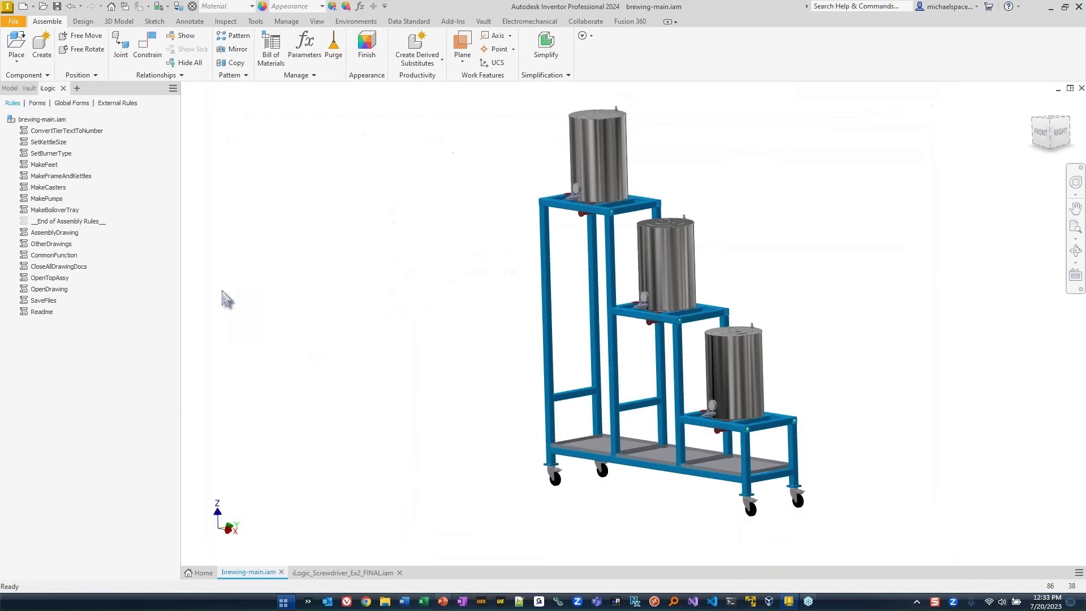
Add a new rule named Rule17 to the assembly and expand its custom My Snippets collection.
right_click(81, 341)
left_click(111, 347)
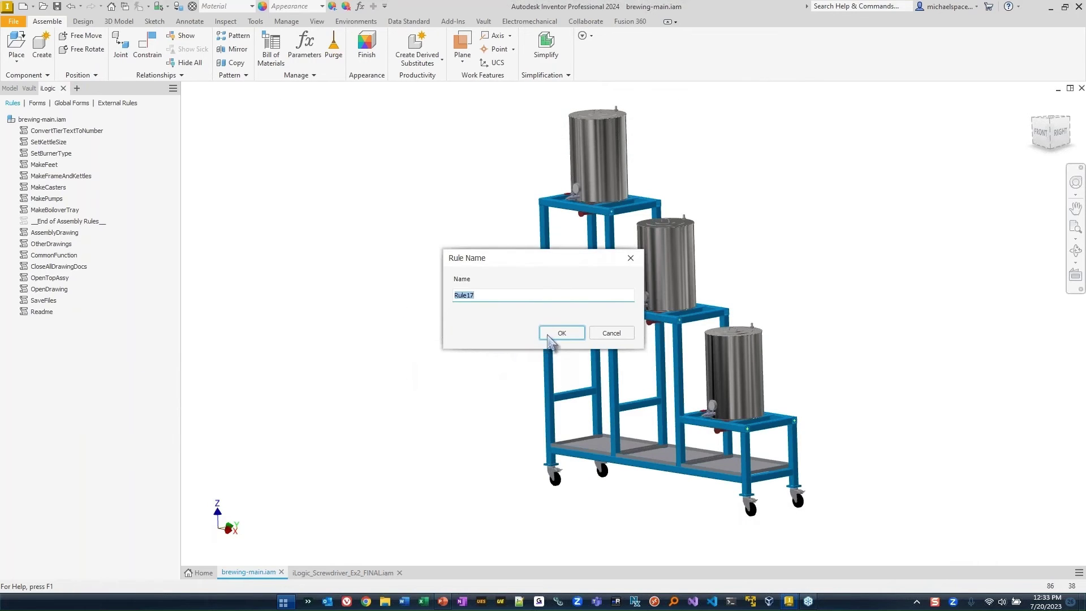
left_click(553, 337)
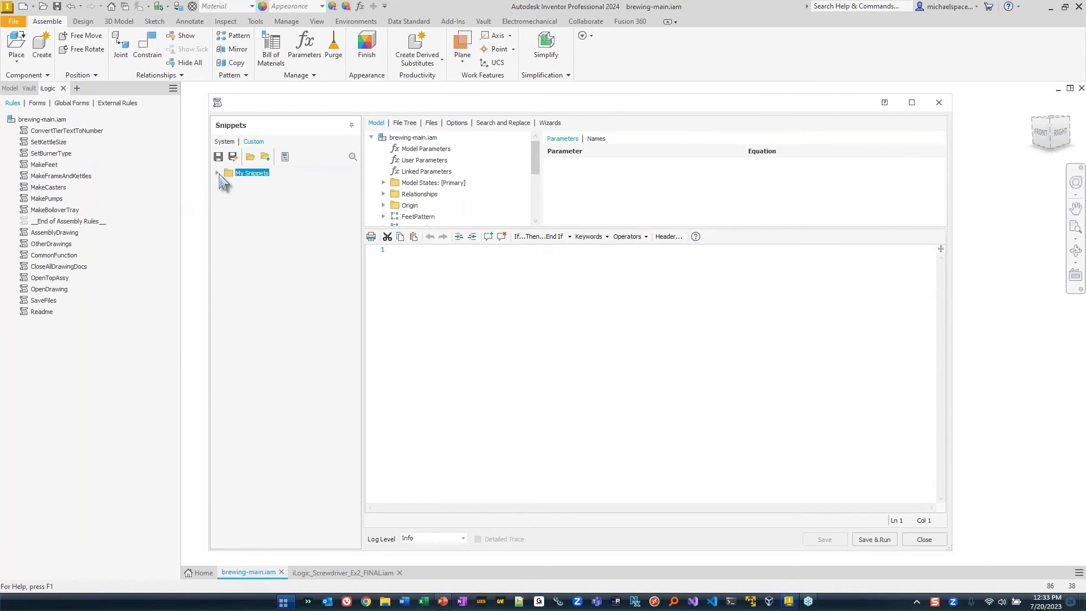
left_click(217, 173)
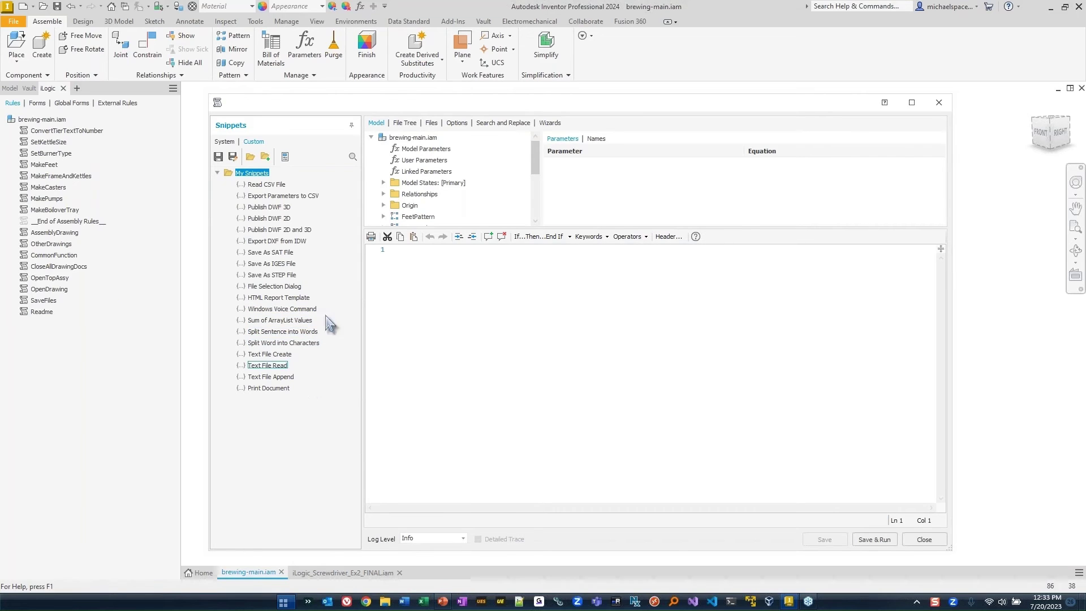
Review the custom export snippets, from Export Parameters to CSV and Publish DWF to Export DXF from IDW.
left_click(311, 197)
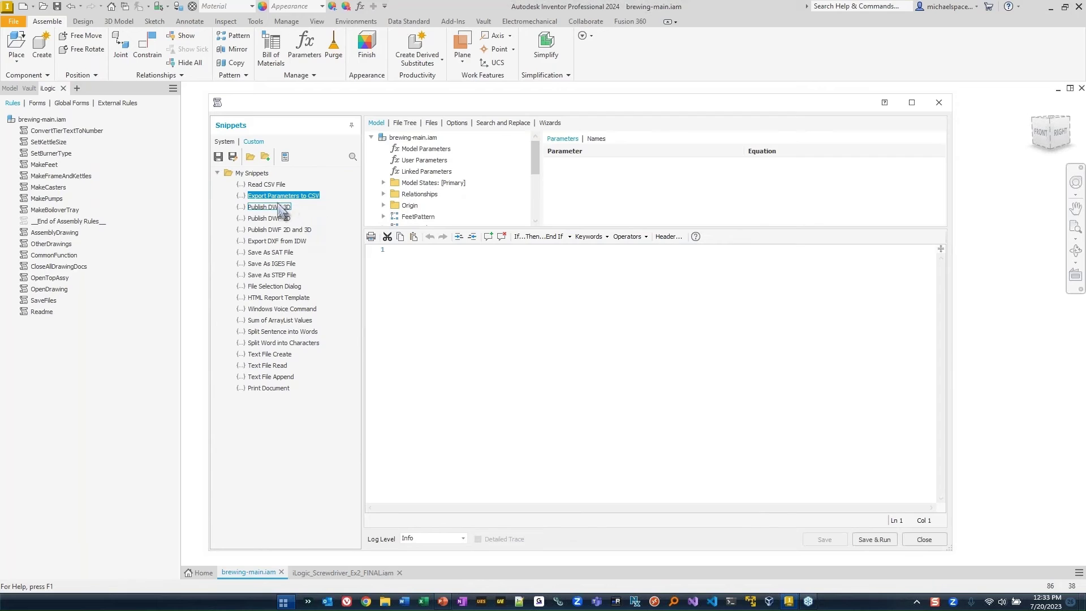
left_click(283, 208)
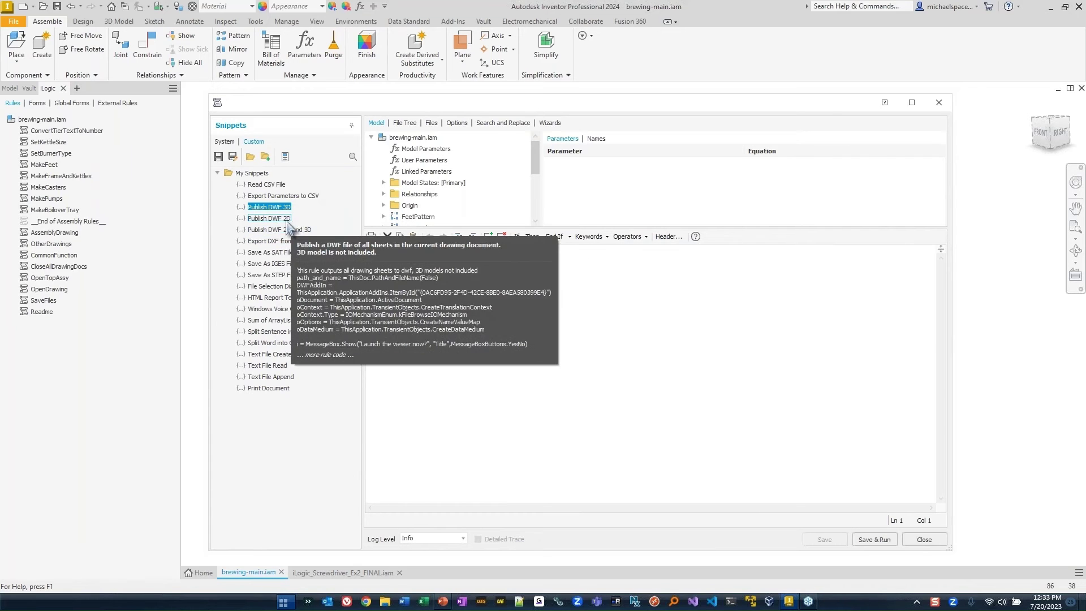
left_click(287, 220)
left_click(283, 240)
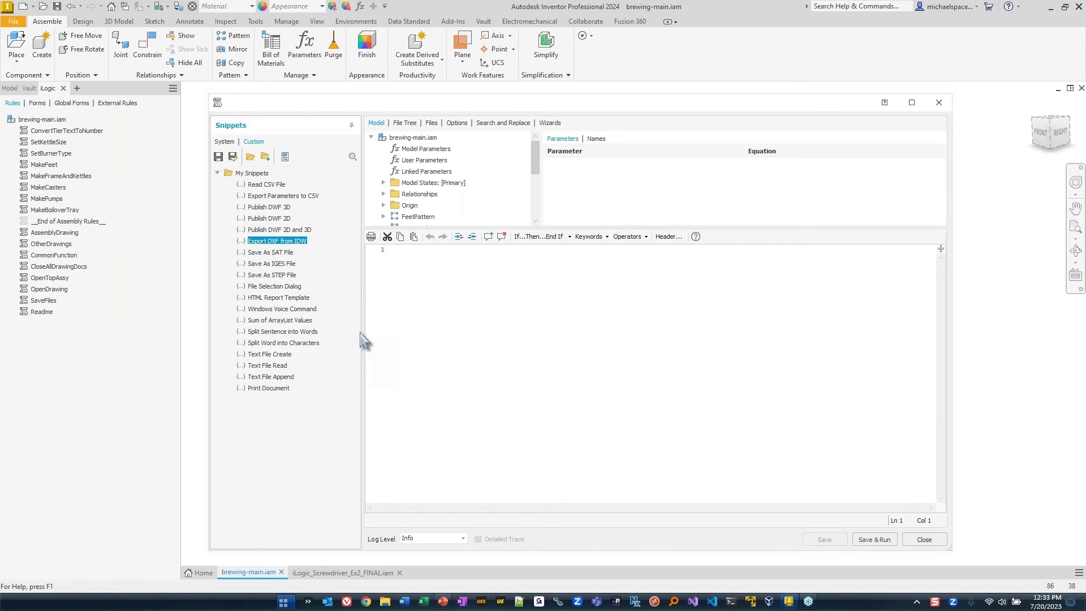
mouse_move(290, 247)
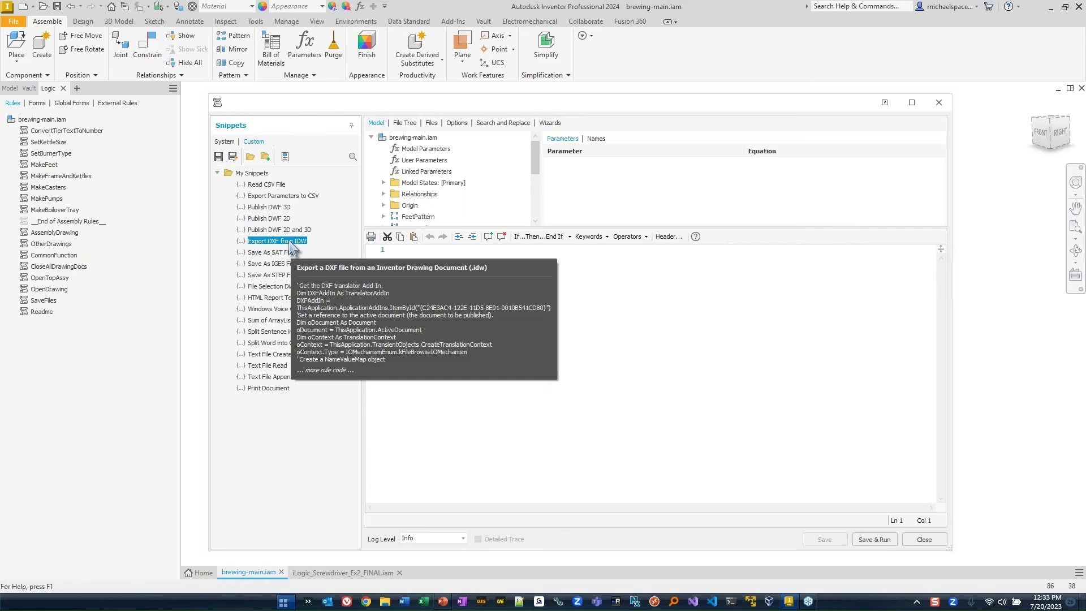
Insert the Export DXF from IDW snippet into the new rule and discard the rule without saving it.
double_click(292, 244)
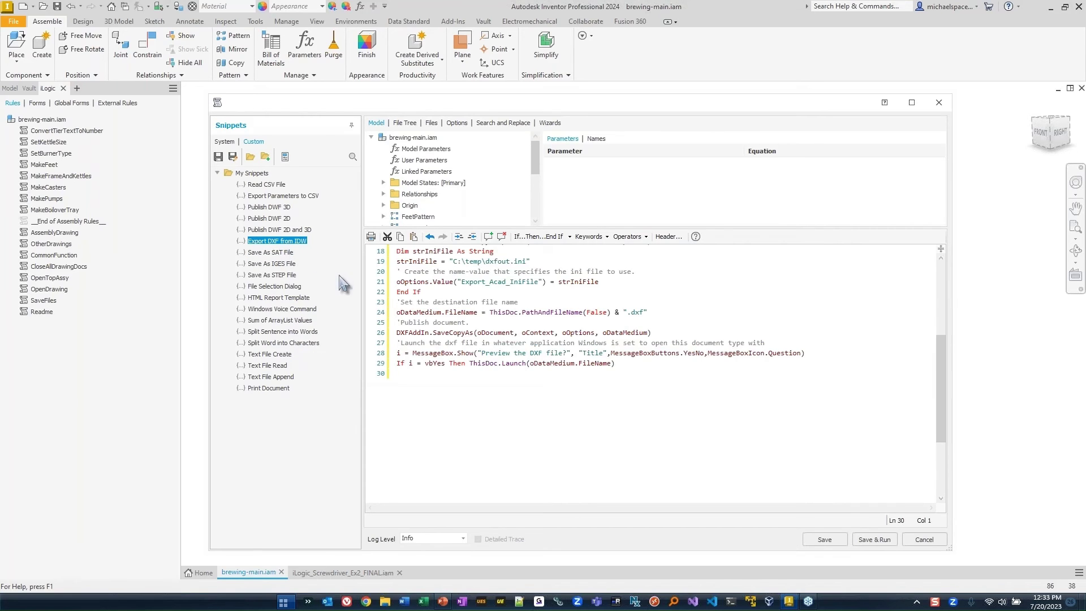
left_click(480, 447)
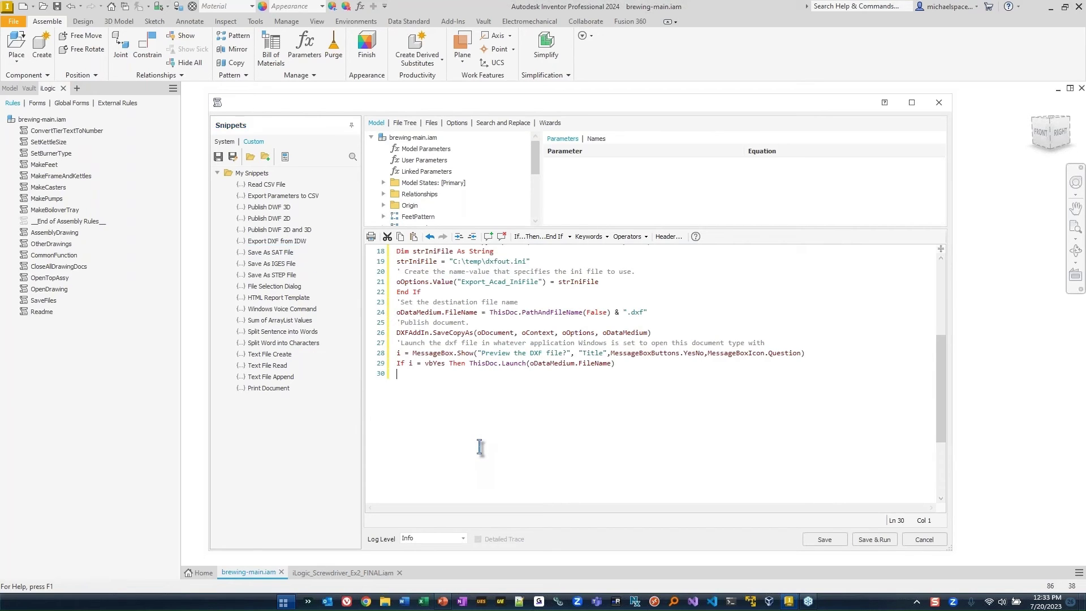
mouse_move(273, 242)
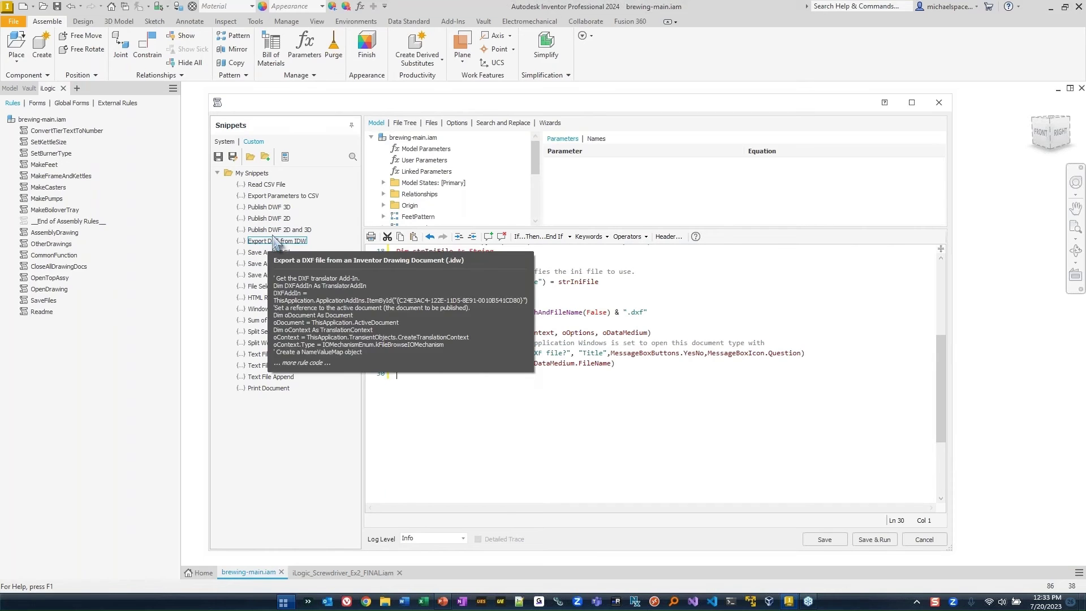
left_click(924, 540)
left_click(528, 313)
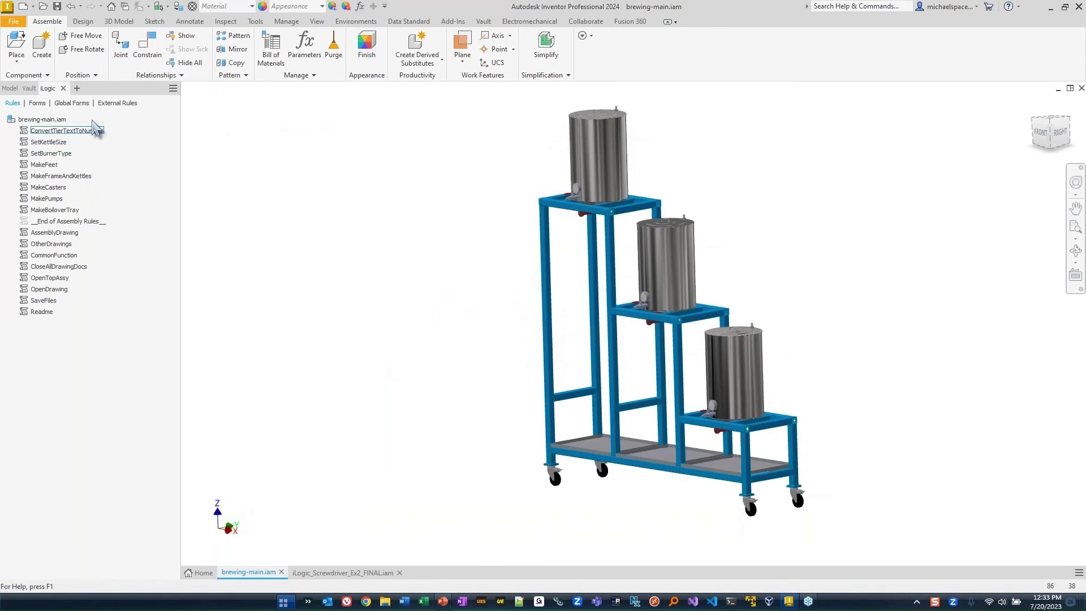
Browse the list of external rules down to its end.
left_click(116, 103)
scroll(108, 374, "down", 10)
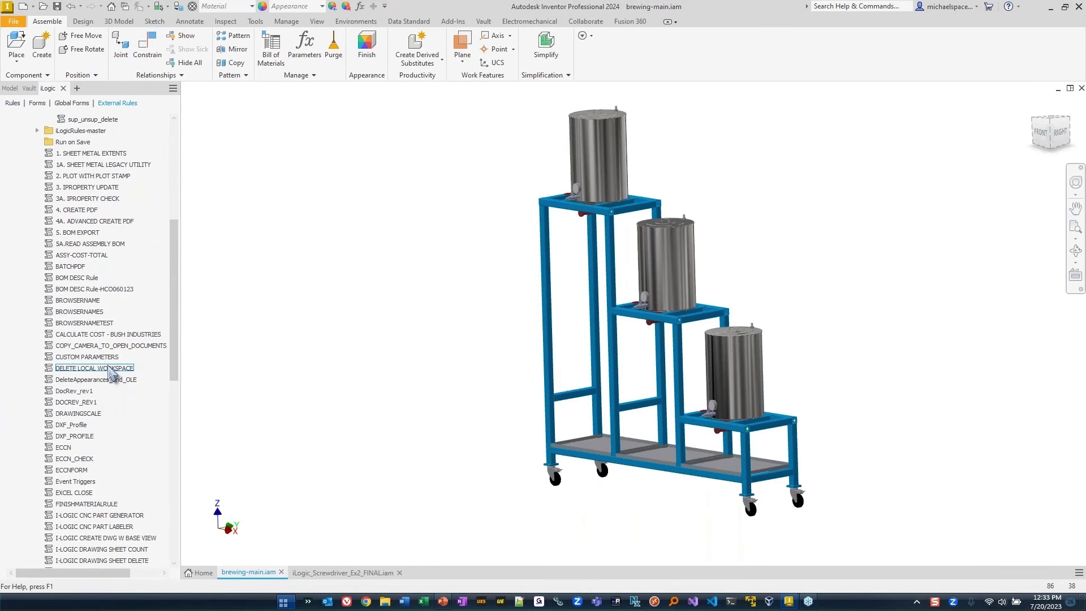
scroll(111, 373, "down", 13)
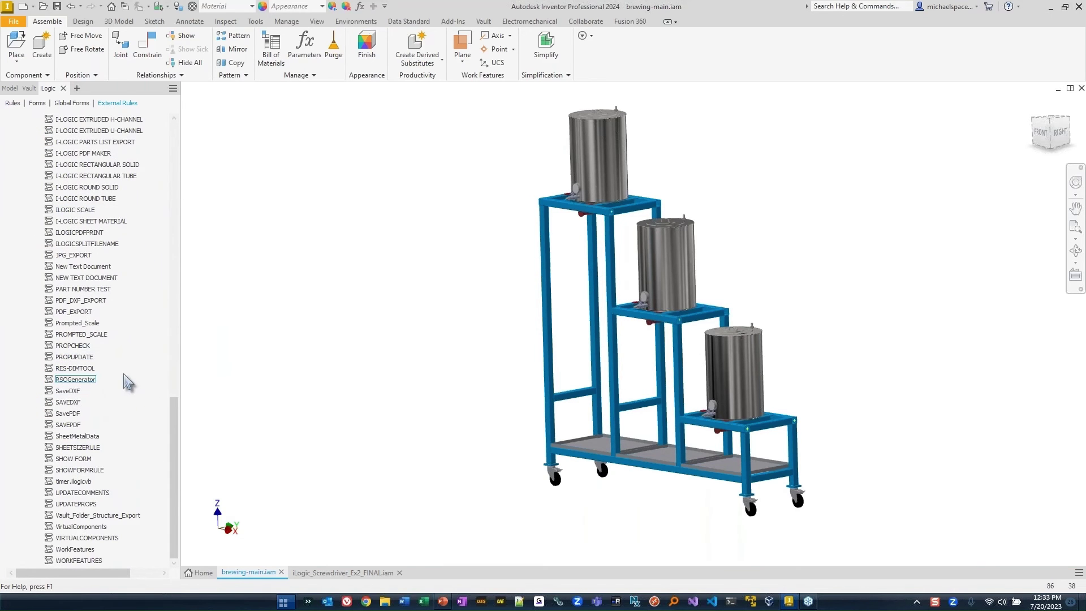
Open the external rule PDF_EXPORT, examine its two lines of PDF-saving code, and close the rule editor.
double_click(85, 312)
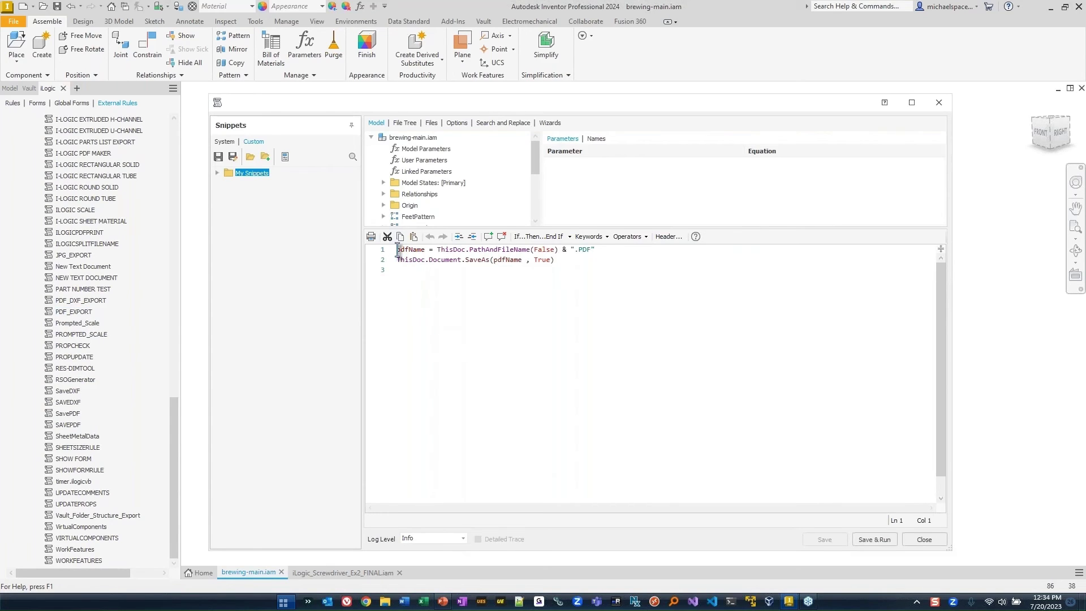
left_click_drag(398, 249, 633, 271)
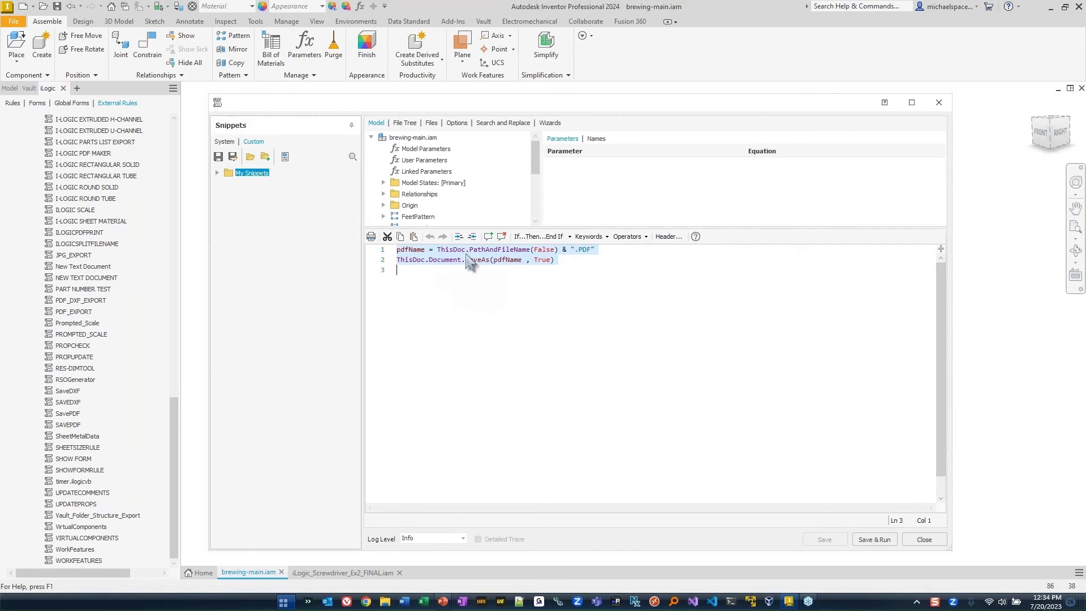
left_click(924, 540)
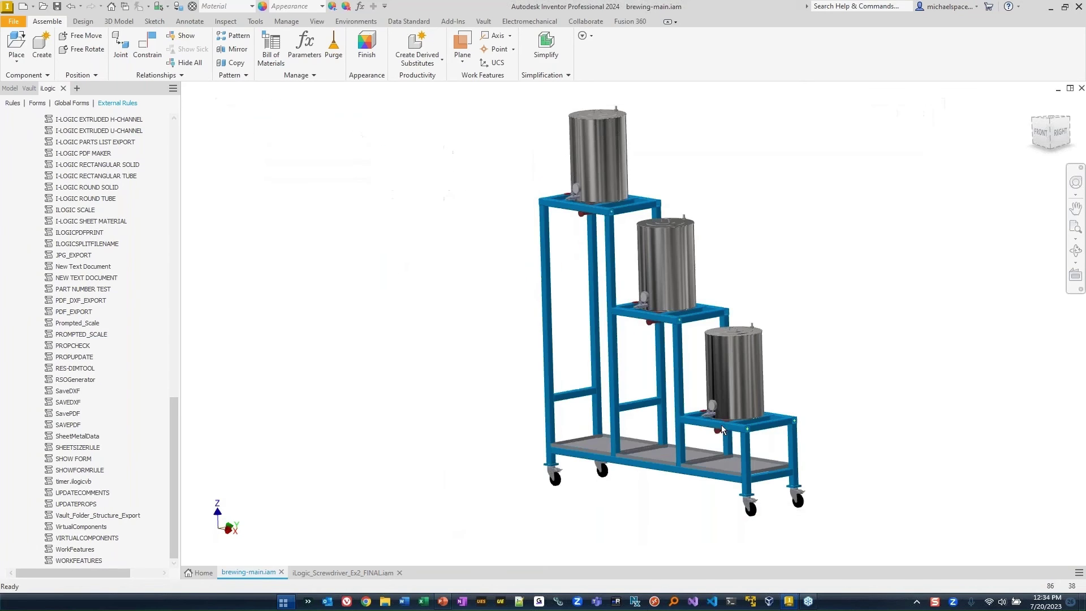
Open the external rule SavePDF and examine its PDF translator add-in ID and translation context code.
double_click(76, 413)
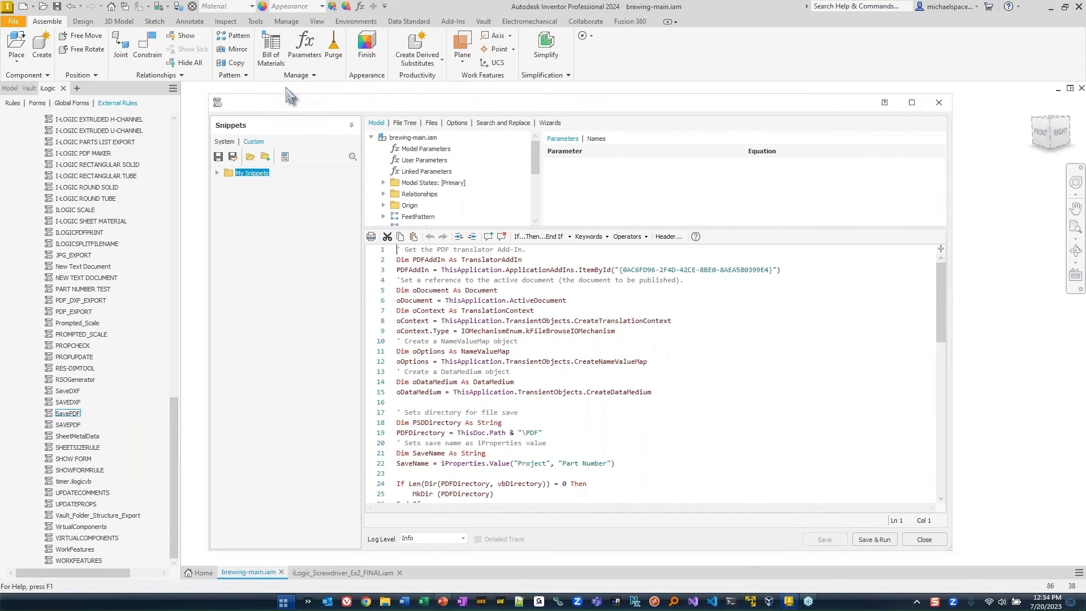
left_click_drag(292, 94, 289, 6)
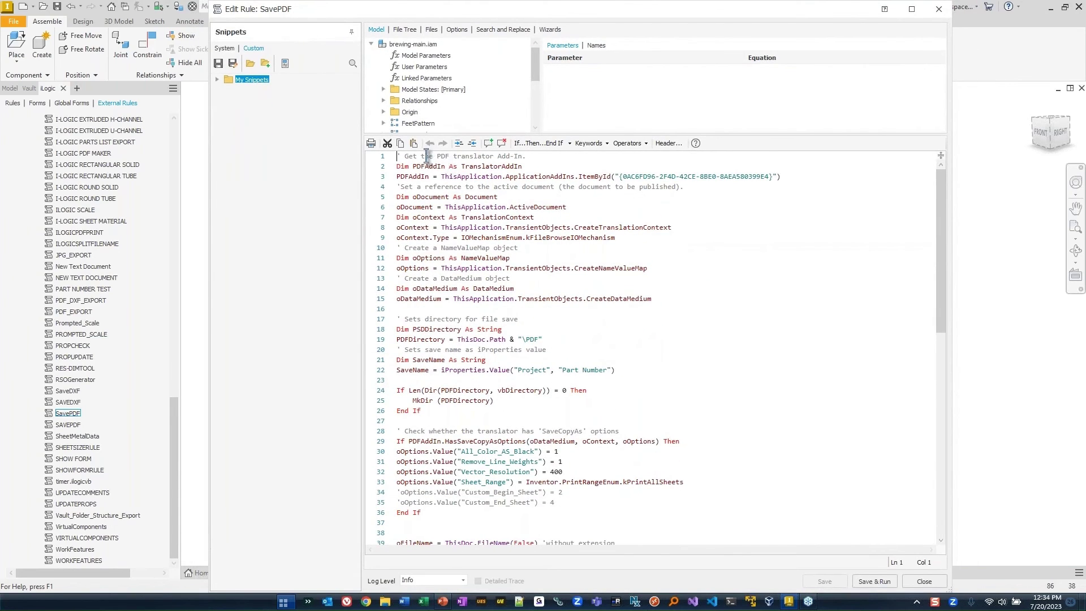
left_click_drag(422, 157, 529, 157)
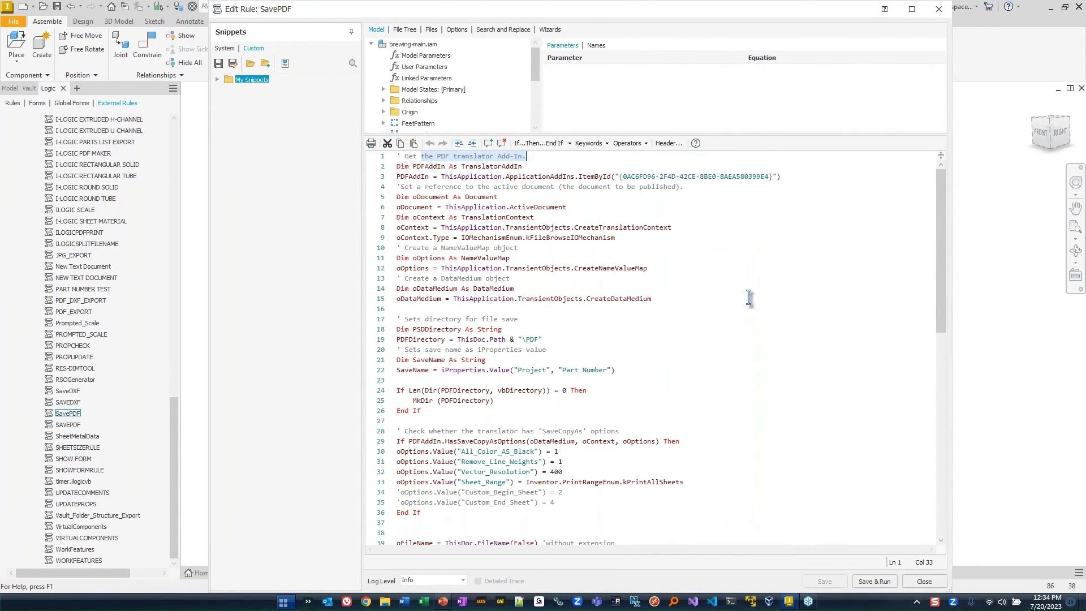
left_click_drag(623, 176, 773, 177)
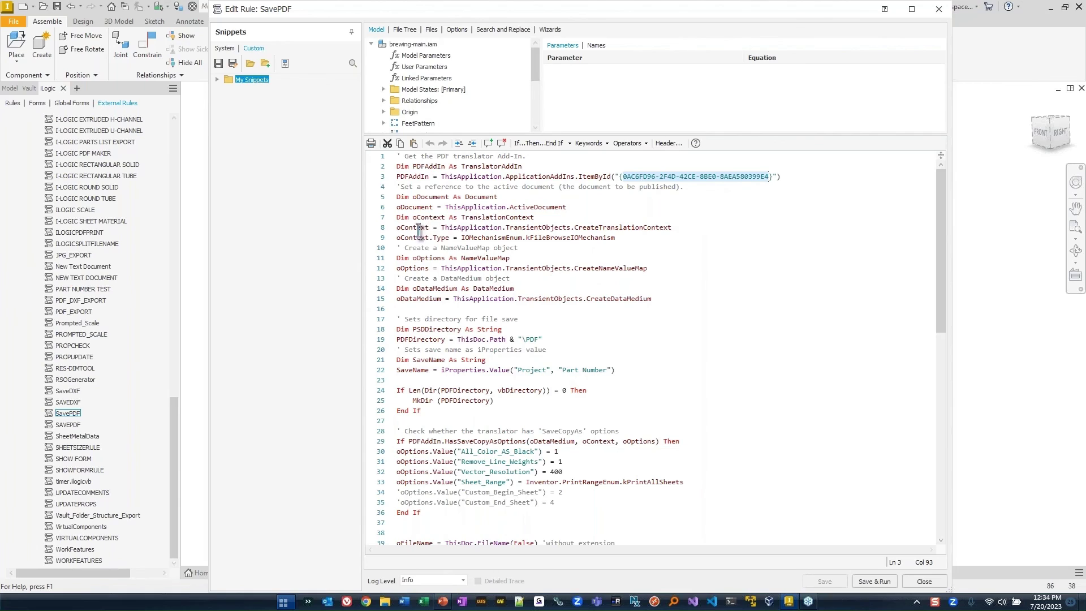
left_click_drag(441, 228, 686, 258)
Examine the rule's SaveCopyAs options for all colors as black, line weights, vector resolution and sheet range.
scroll(626, 306, "down", 4)
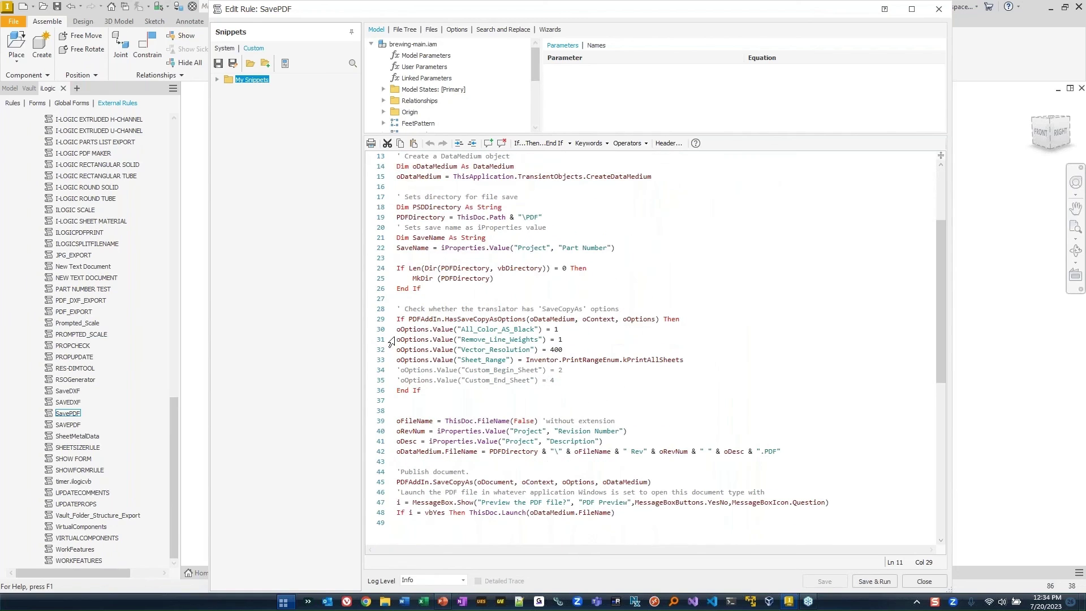
left_click_drag(397, 319, 647, 353)
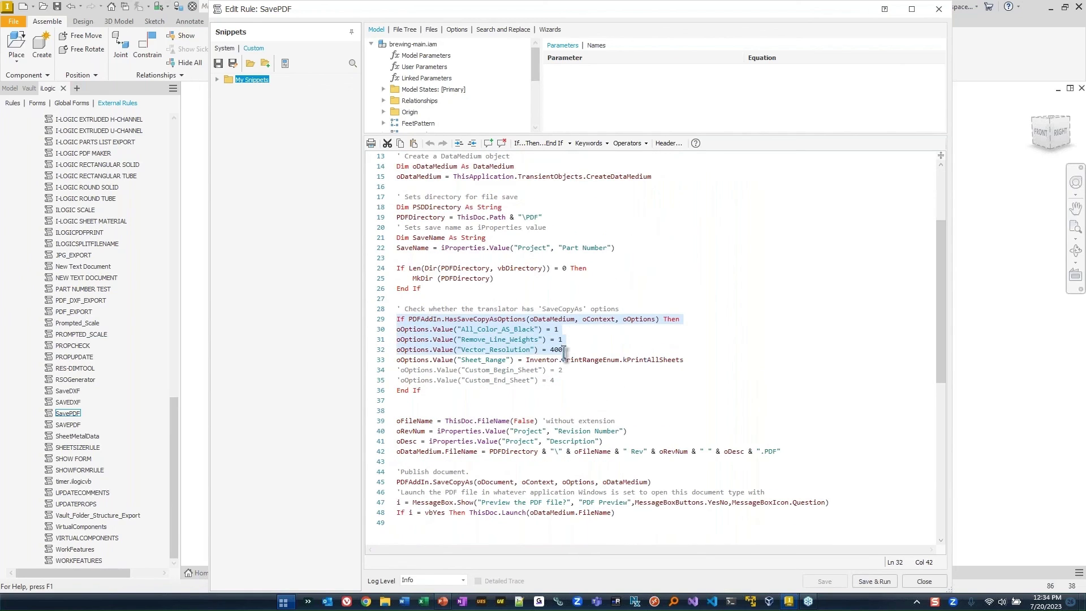
left_click(464, 329)
left_click_drag(464, 329, 569, 330)
left_click_drag(461, 340, 567, 340)
left_click_drag(462, 349, 566, 350)
left_click_drag(454, 360, 622, 360)
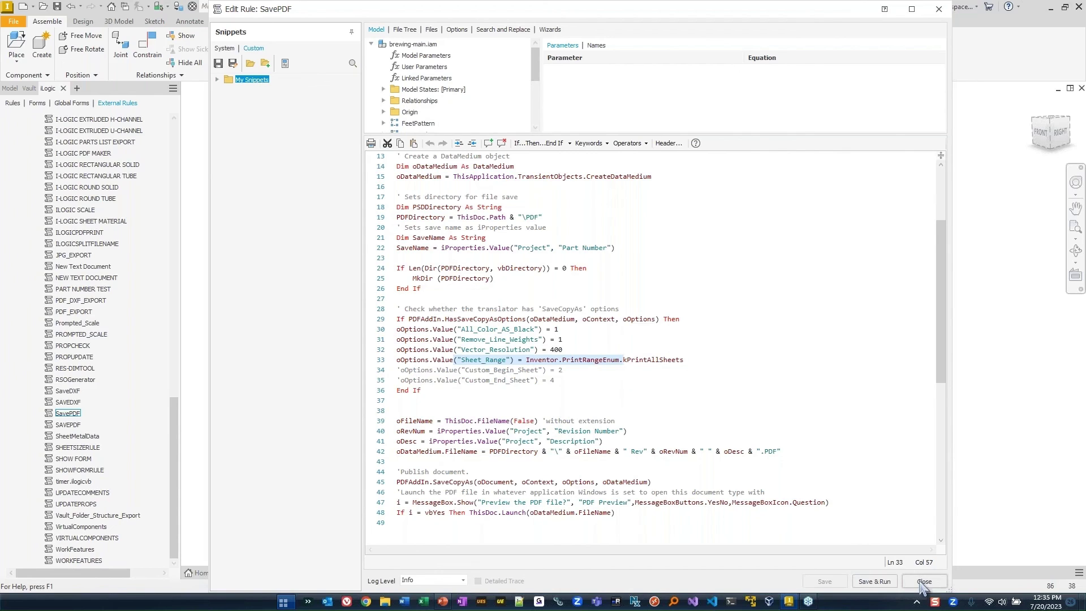
Display the SavePDF rule's behavior options and close the rule editor without changing anything.
left_click(457, 29)
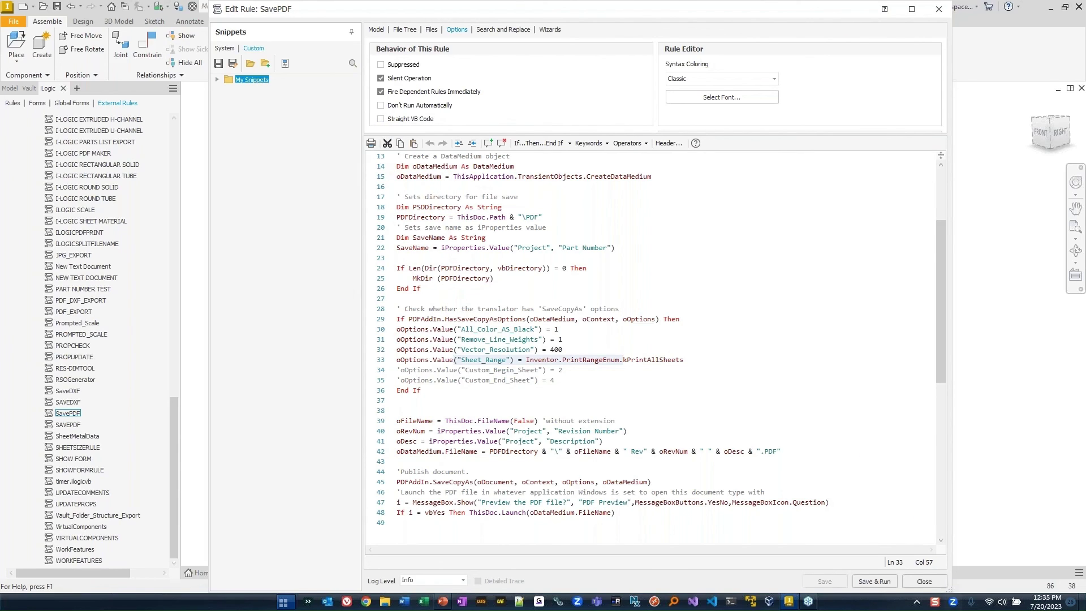
left_click(930, 586)
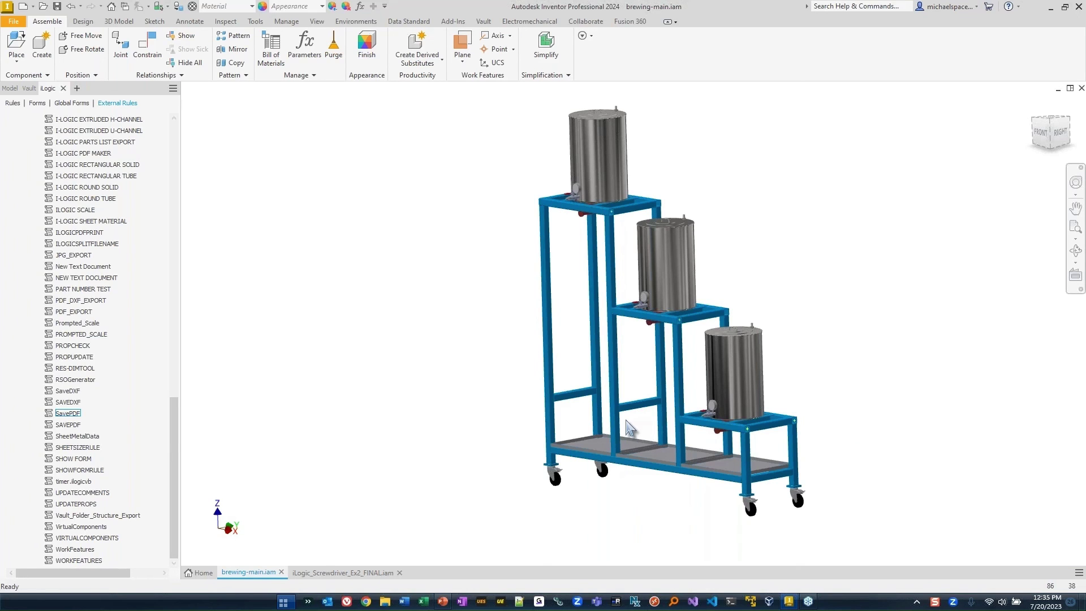
scroll(628, 428, "up", 5)
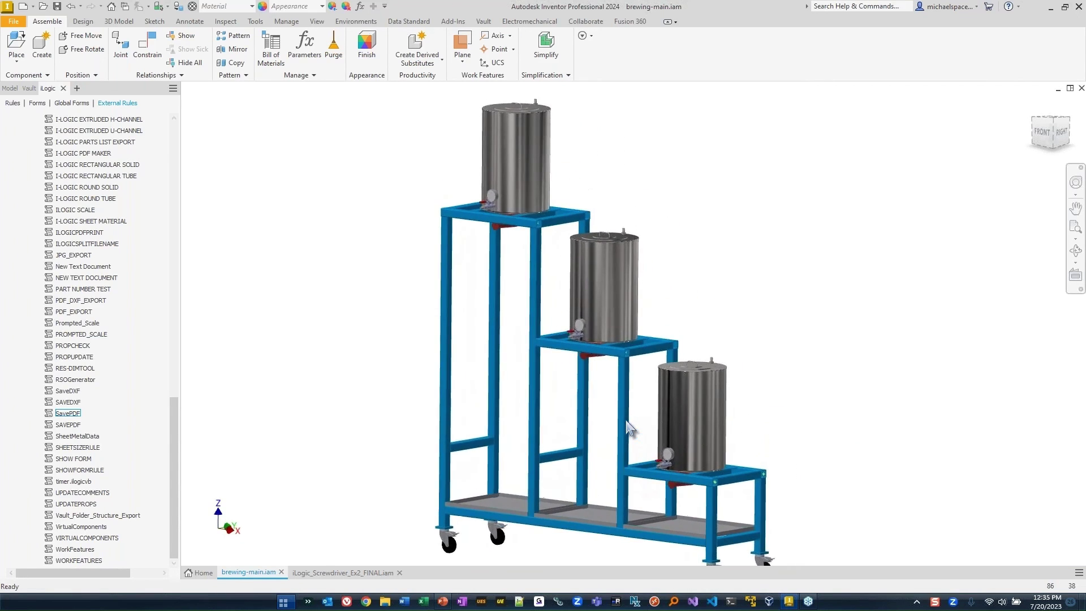
scroll(628, 428, "down", 2)
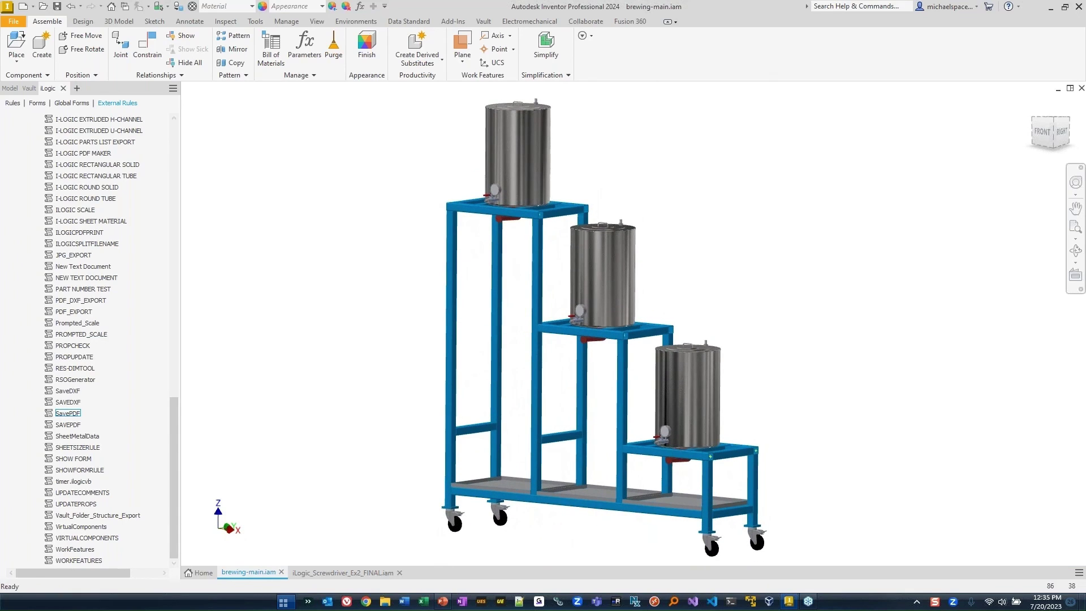